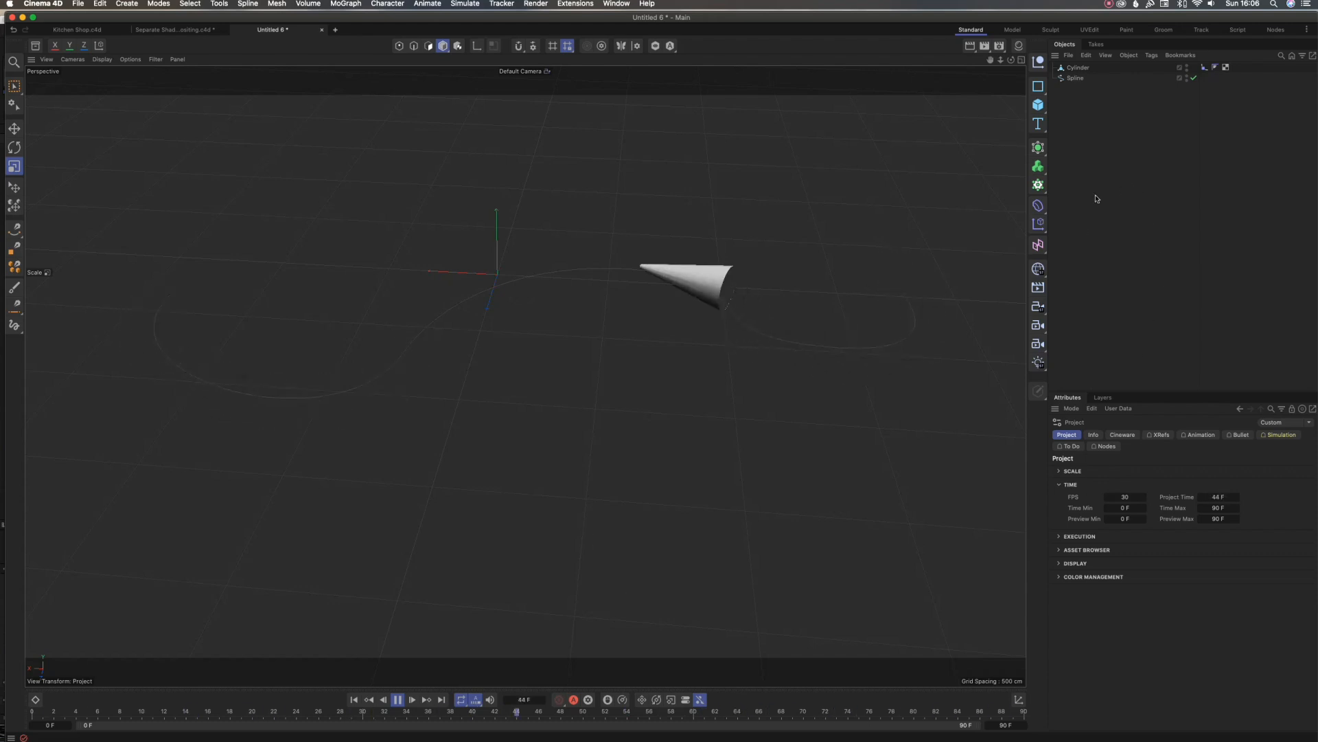
Step: Switch to Chrome and watch the bee's flight in the Territorial video with the sound muted, replaying it from 0:18 and pausing it
mouse_move(793, 740)
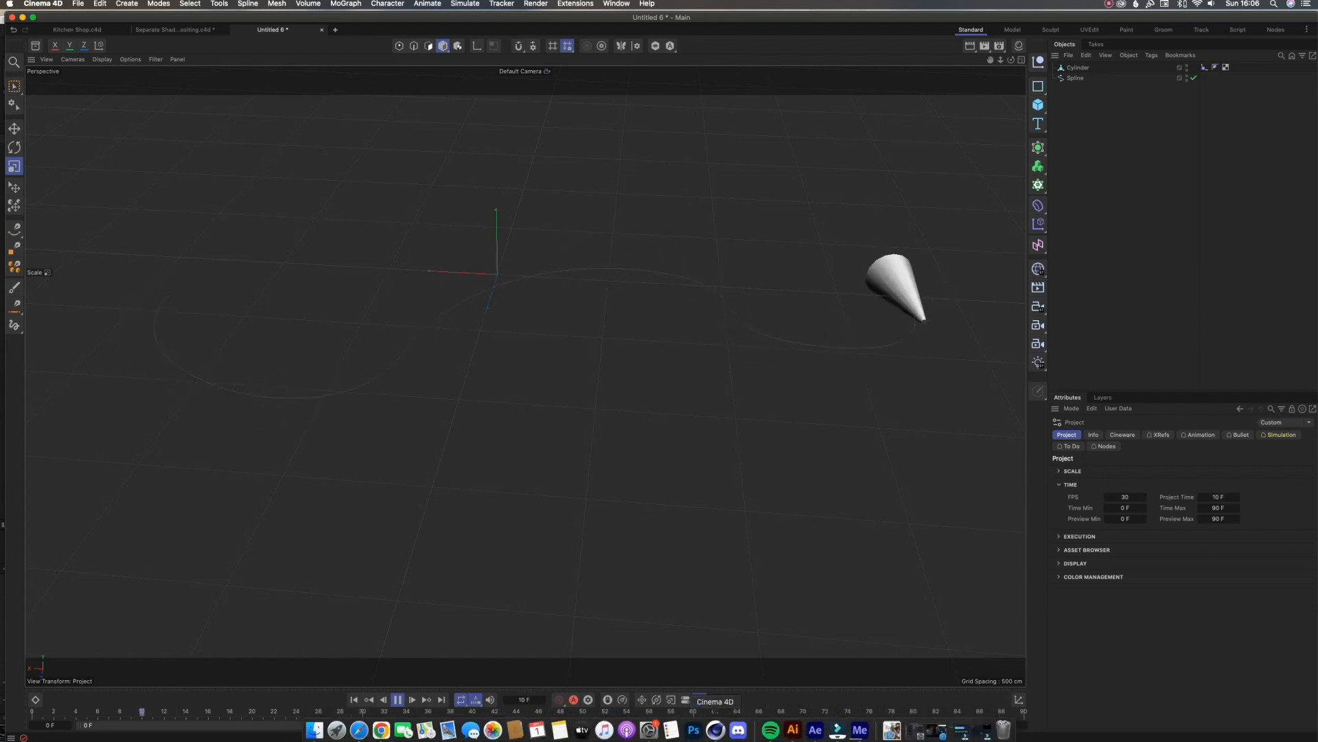
click(381, 731)
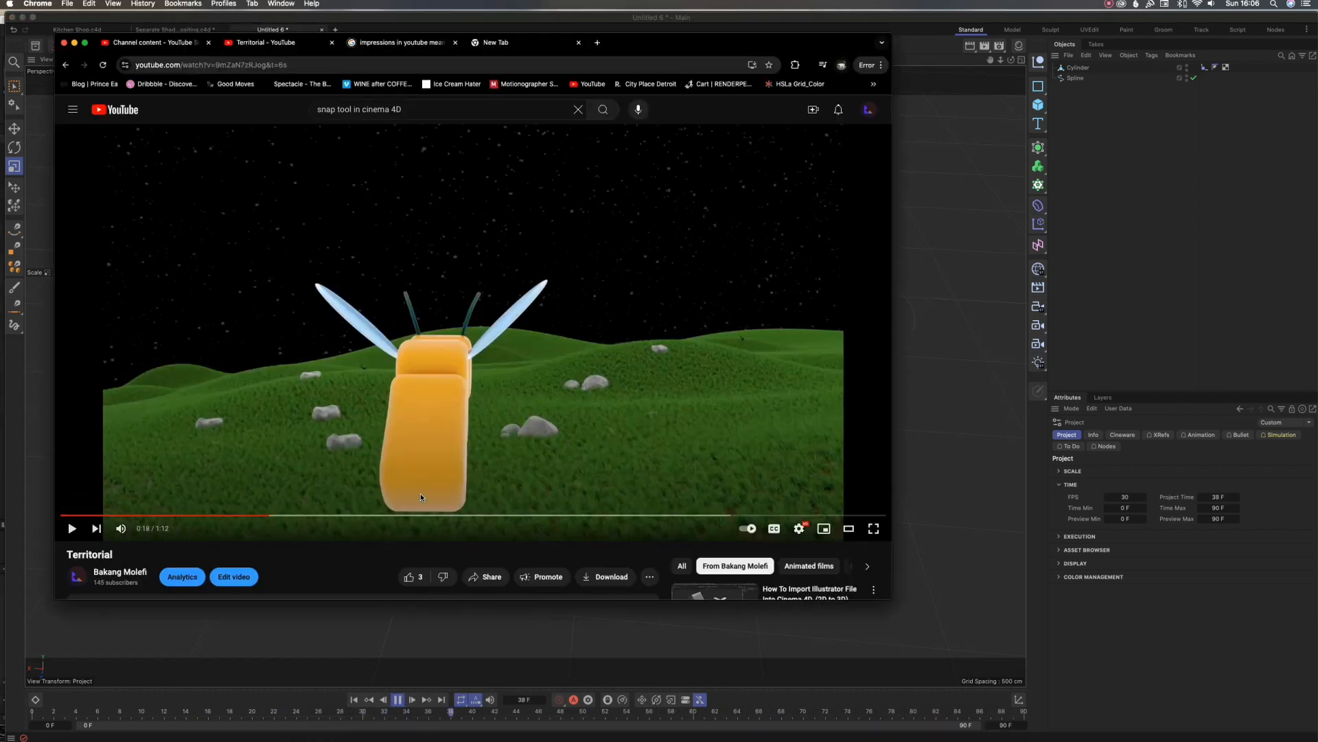
click(71, 528)
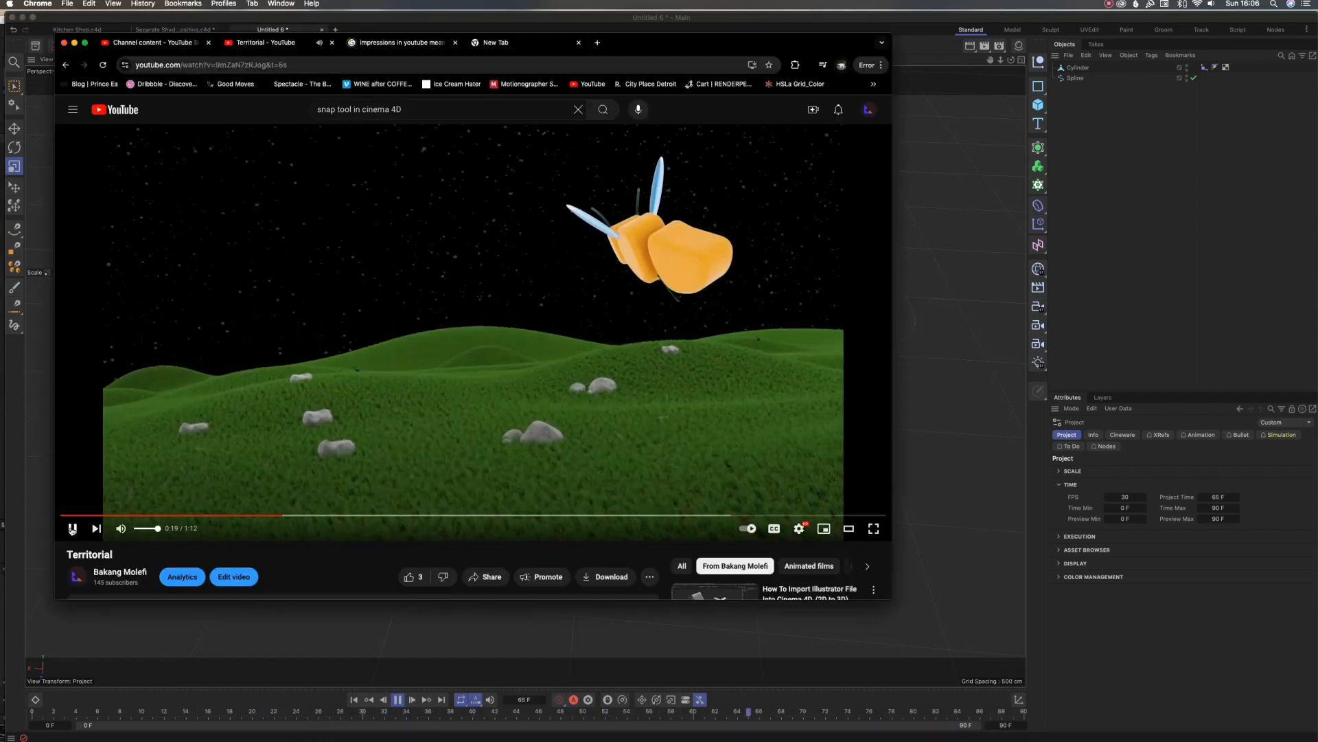
click(120, 528)
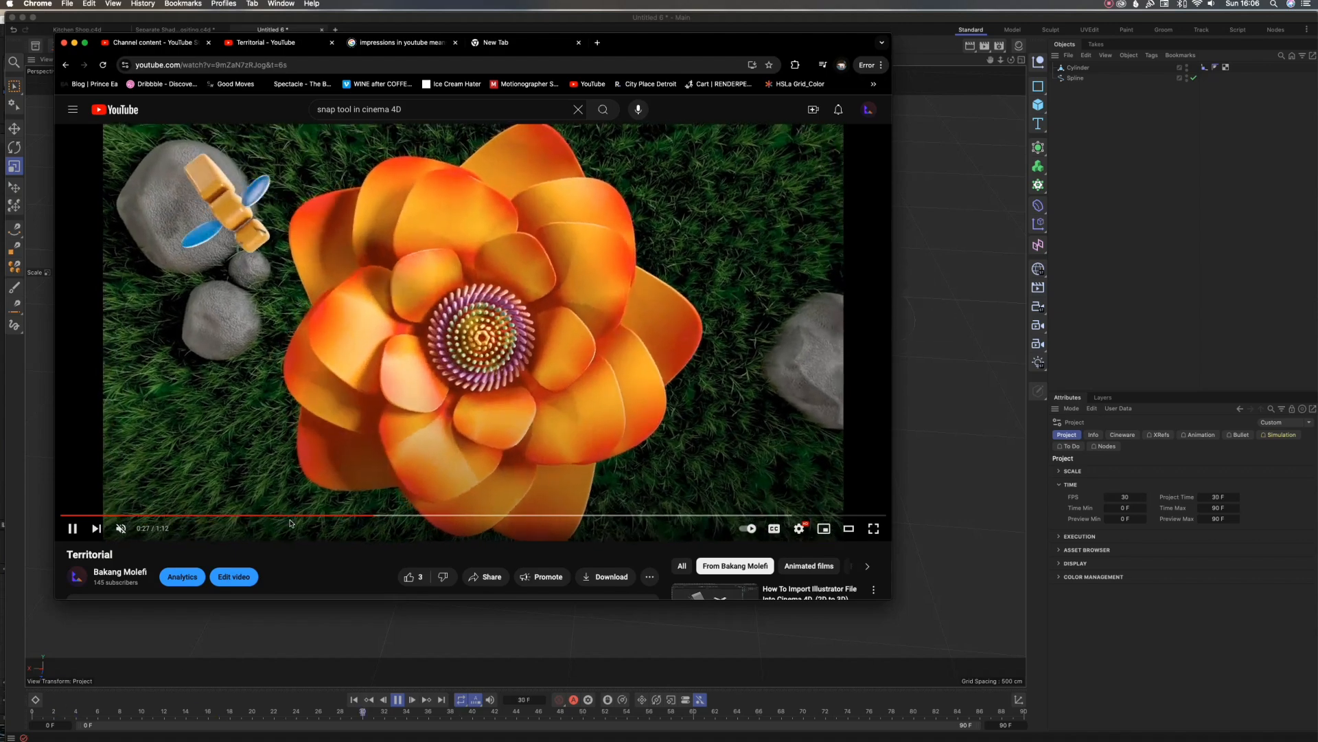
click(293, 515)
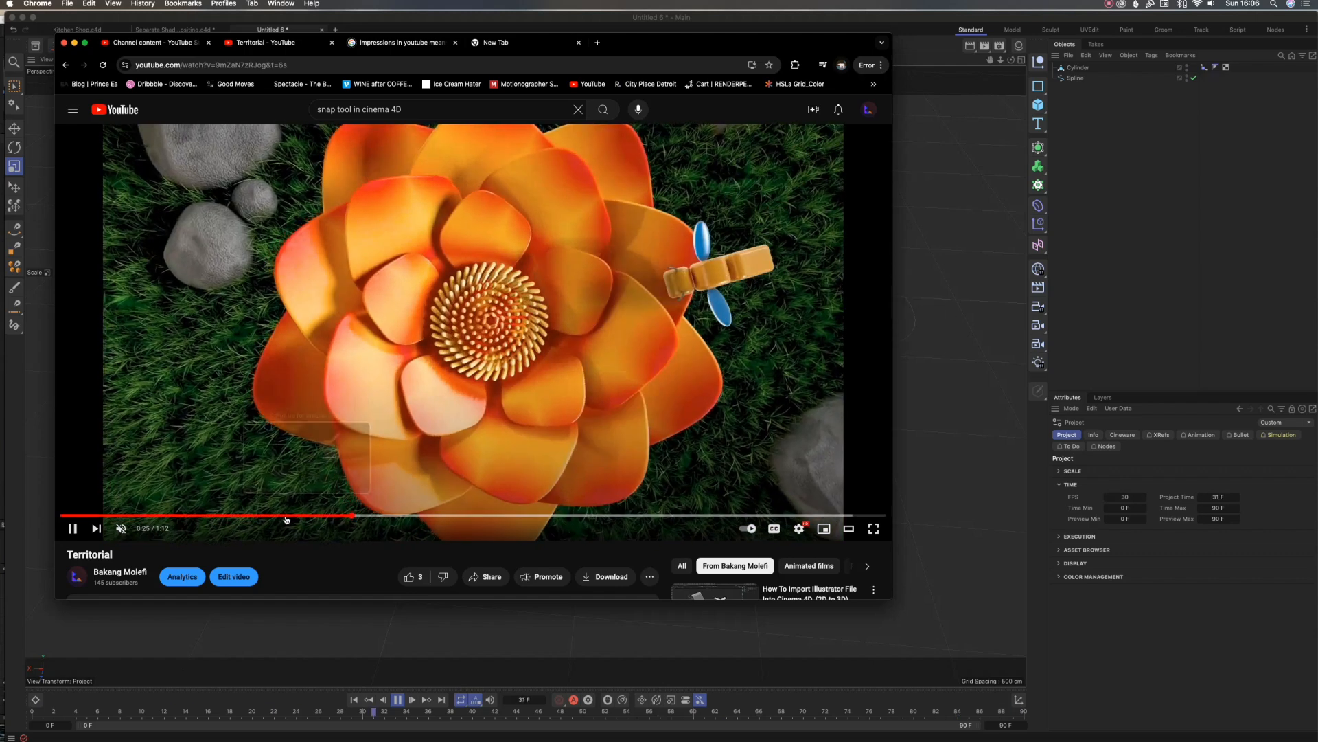
click(289, 515)
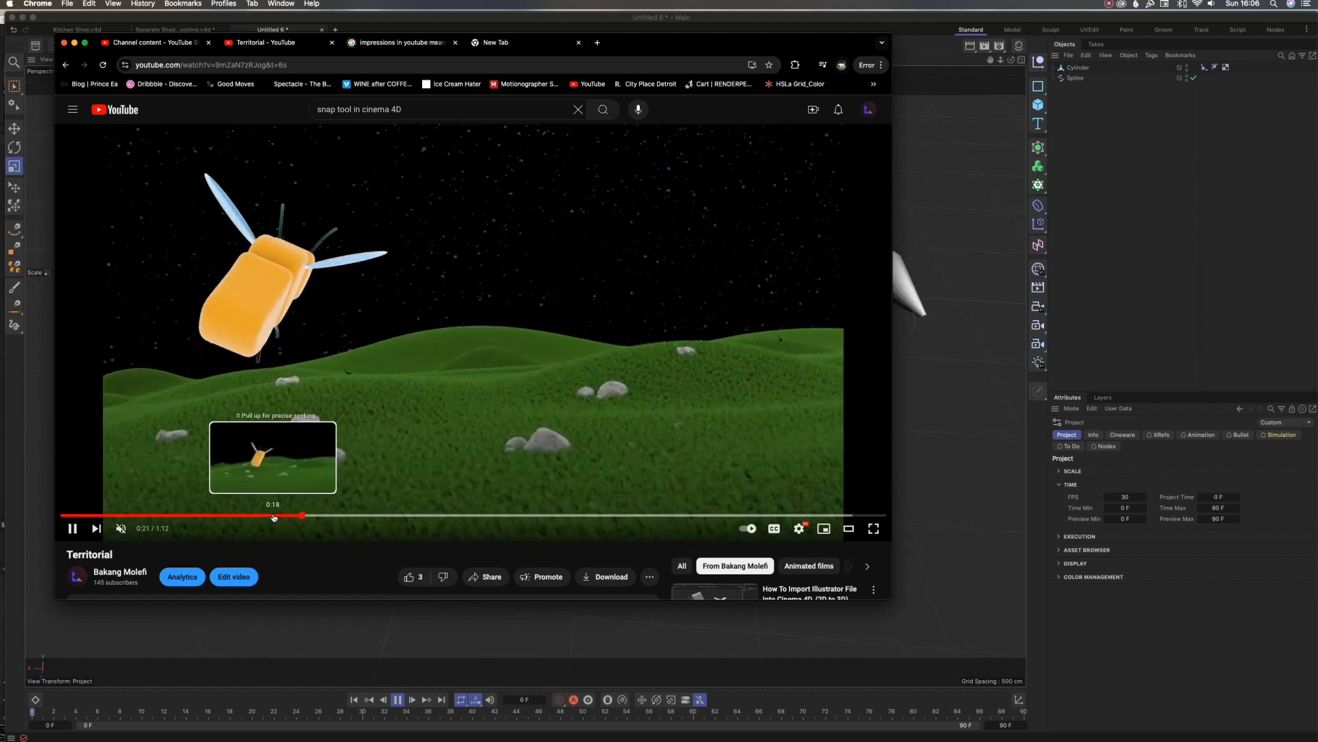
click(275, 516)
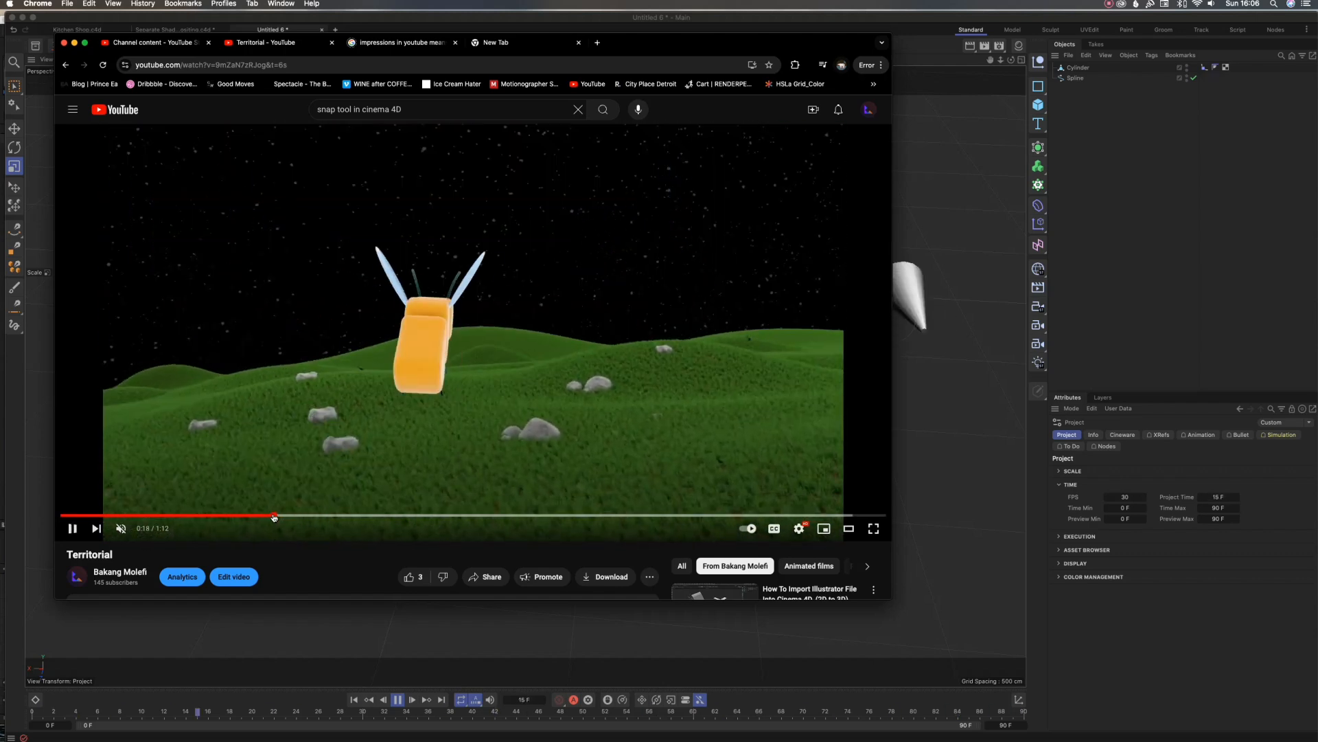
click(73, 529)
Step: Switch back to Cinema 4D, stop the cone animation's playback, and create a new project
click(1126, 191)
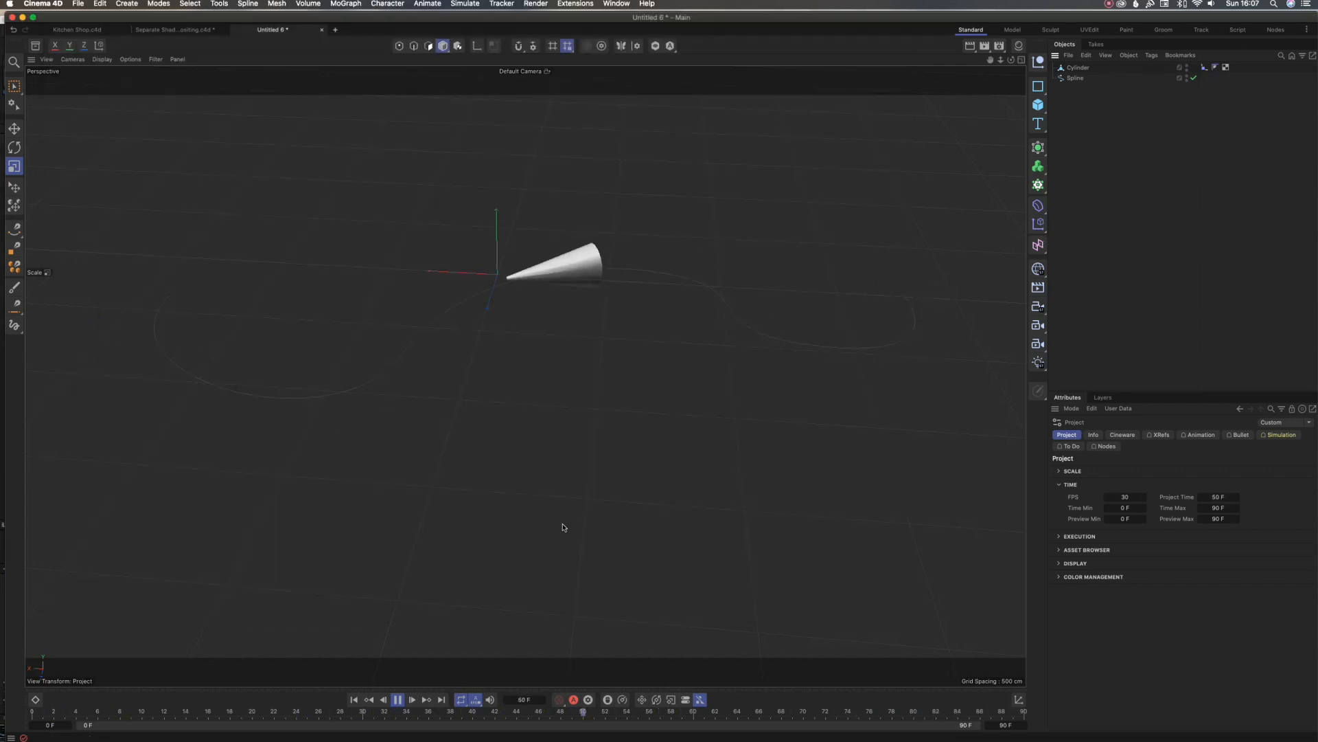
click(396, 699)
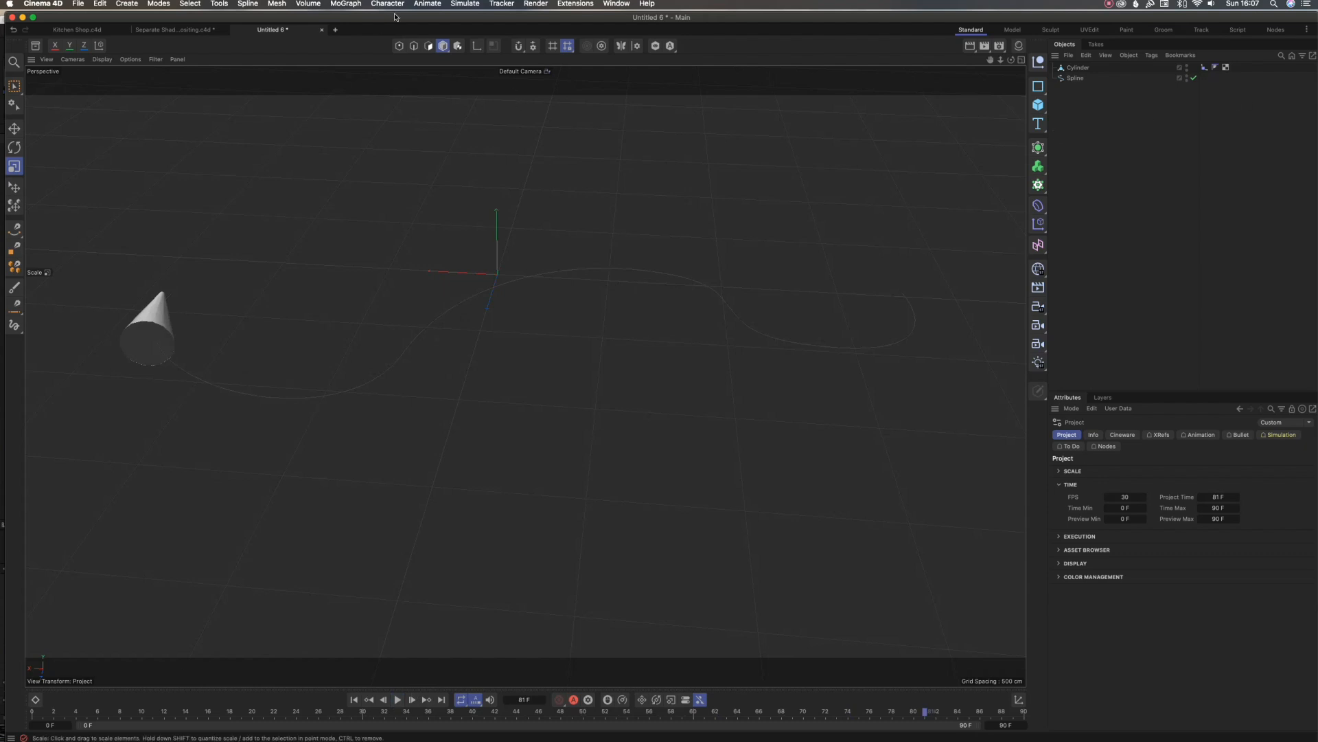
click(335, 31)
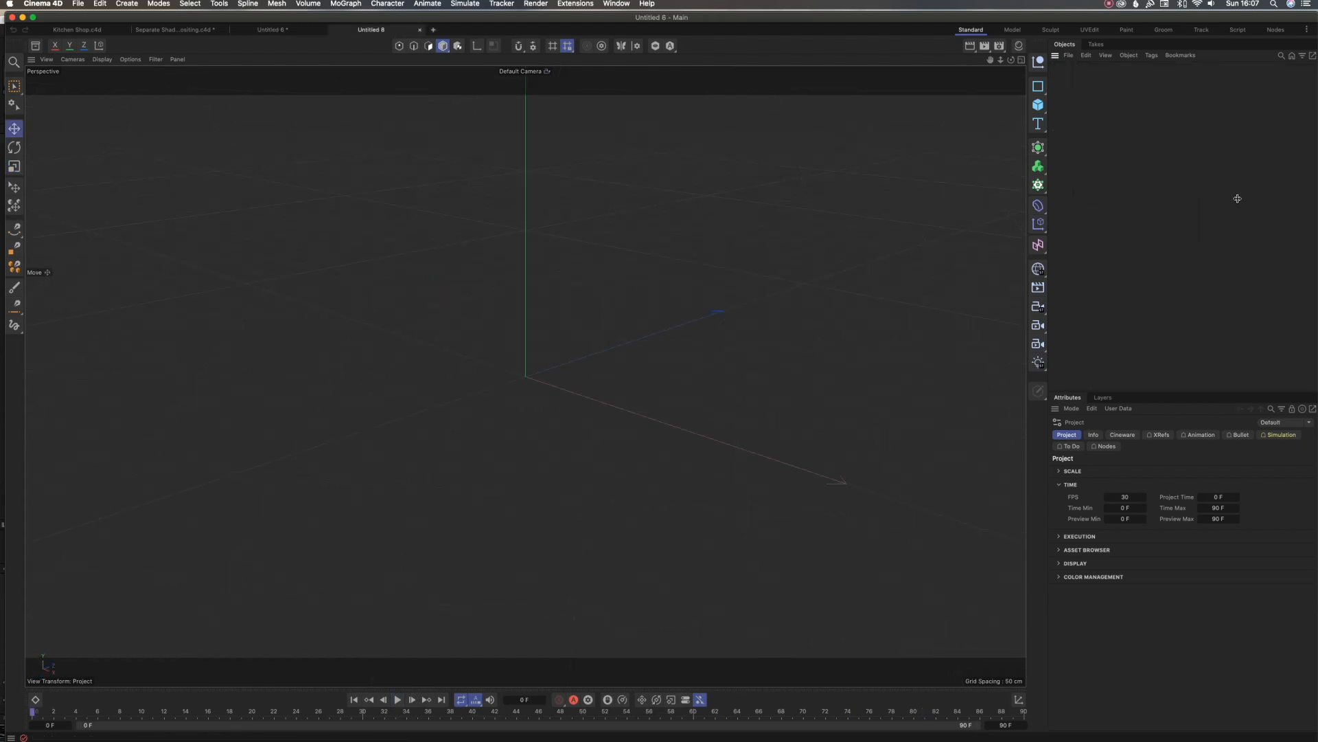
Step: Draw an open, wavy Bezier spline across the Top view with the Spline Pen, then deselect it
click(1022, 60)
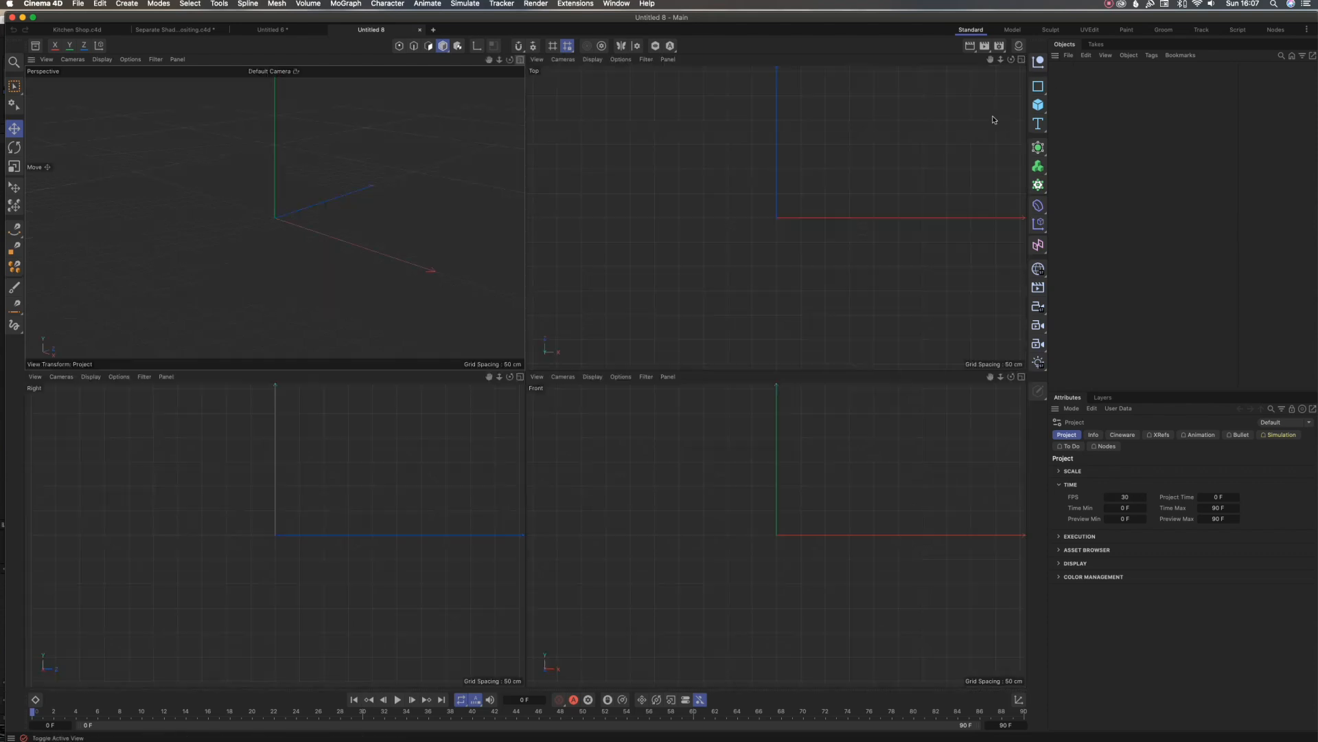
click(1021, 60)
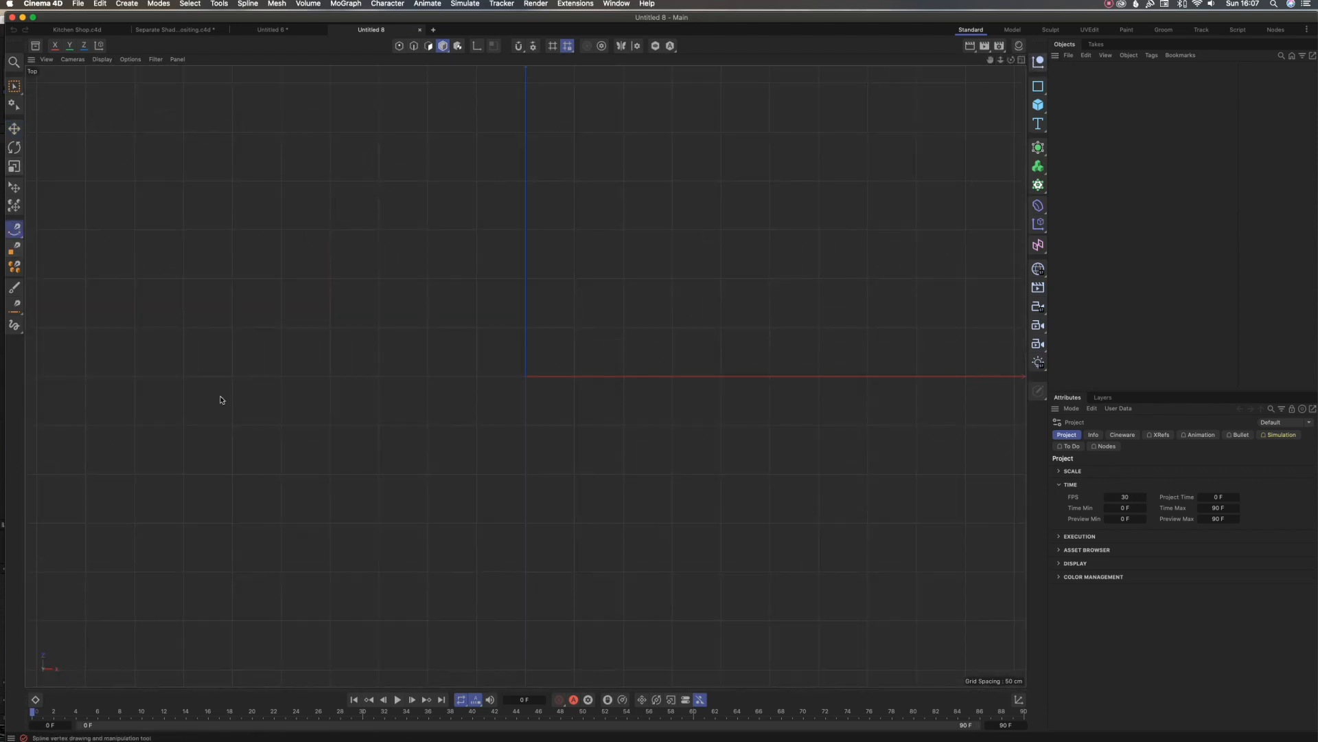
click(118, 394)
drag(233, 247, 329, 232)
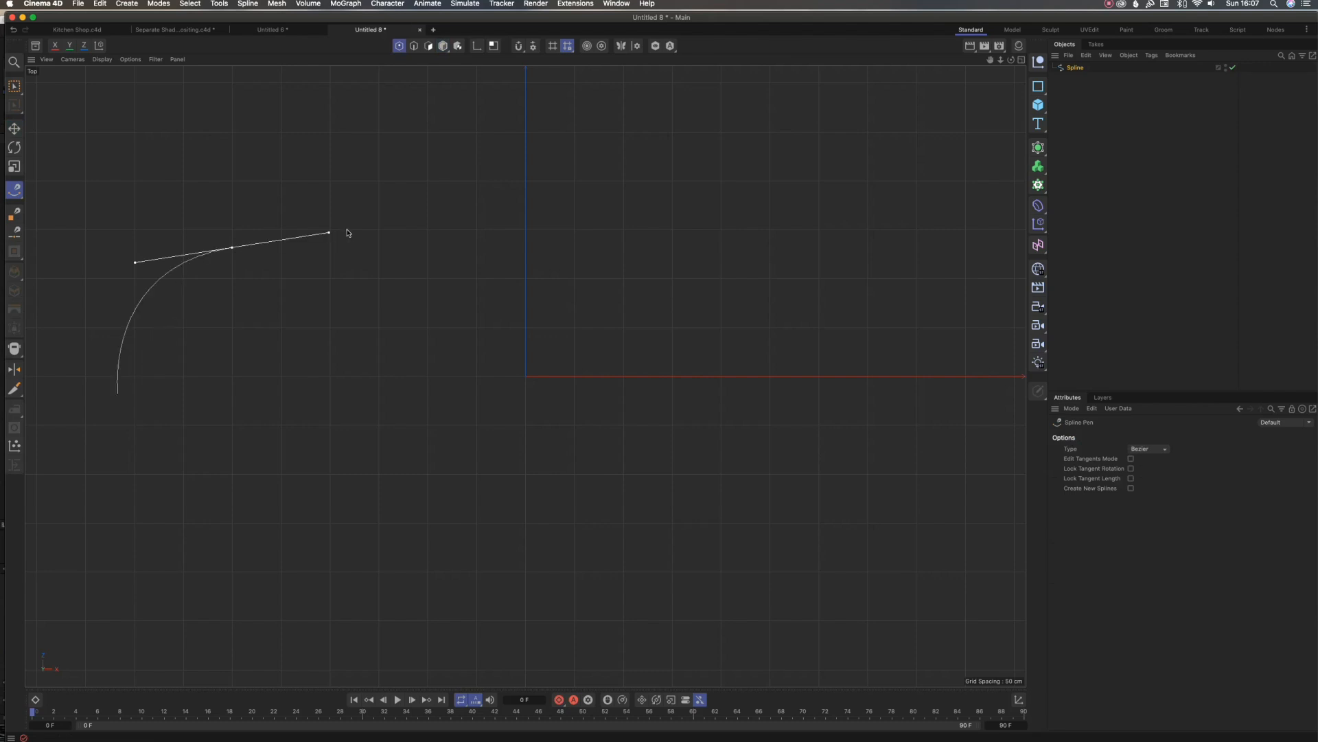
drag(480, 516, 642, 522)
drag(745, 237, 895, 215)
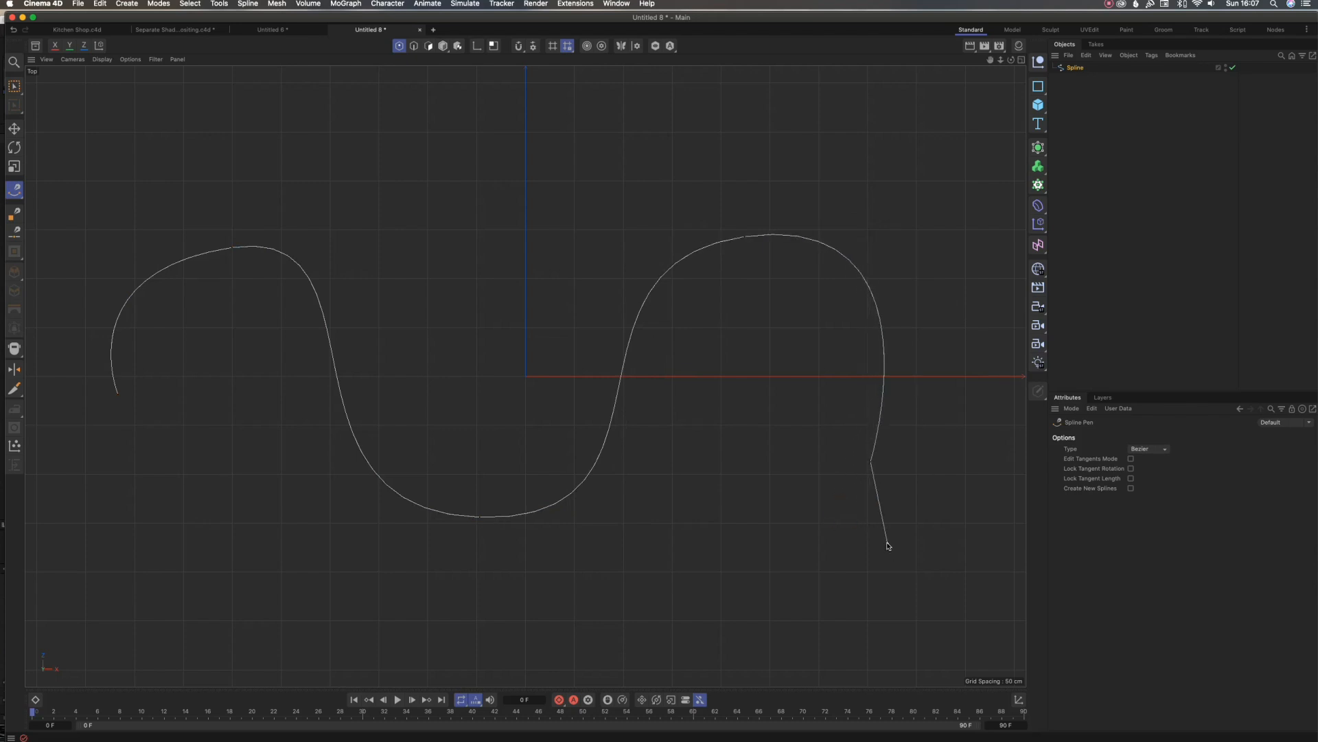
click(1067, 77)
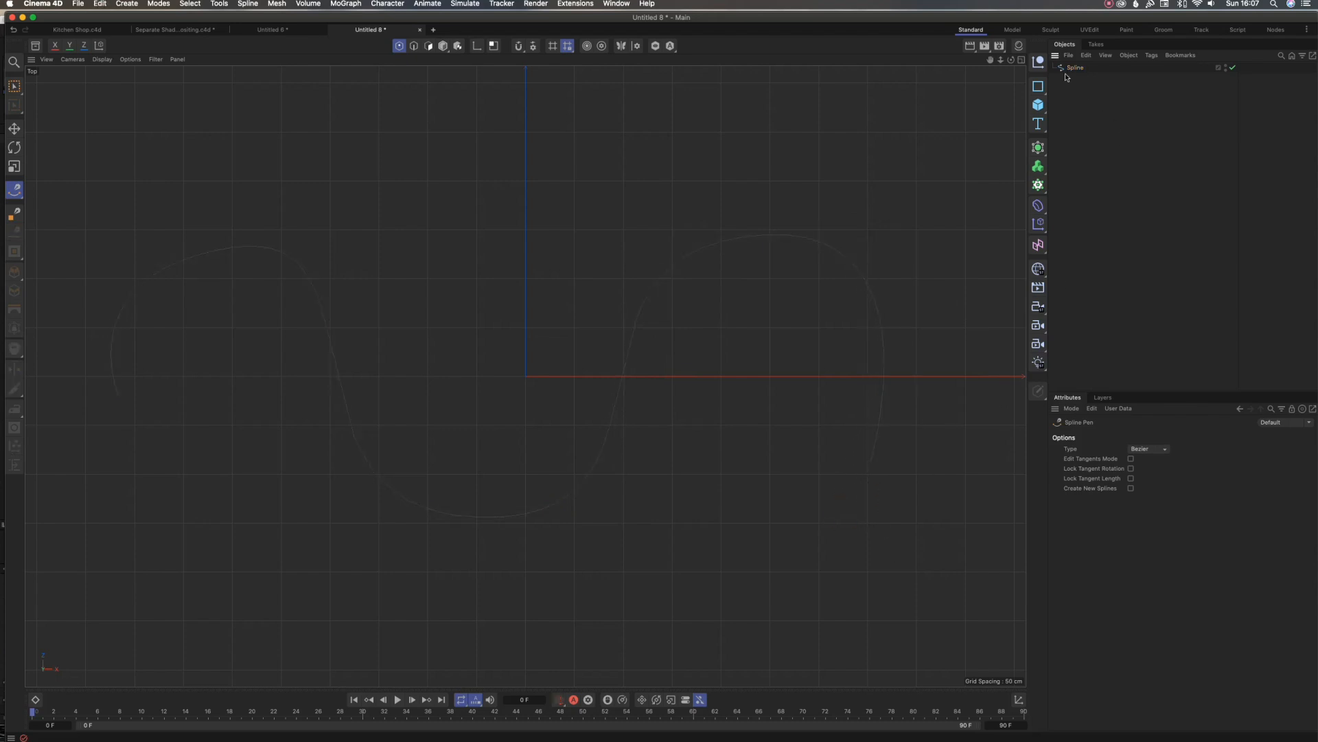
Step: Return to the full Perspective view and add a Cone primitive to the scene
click(1012, 63)
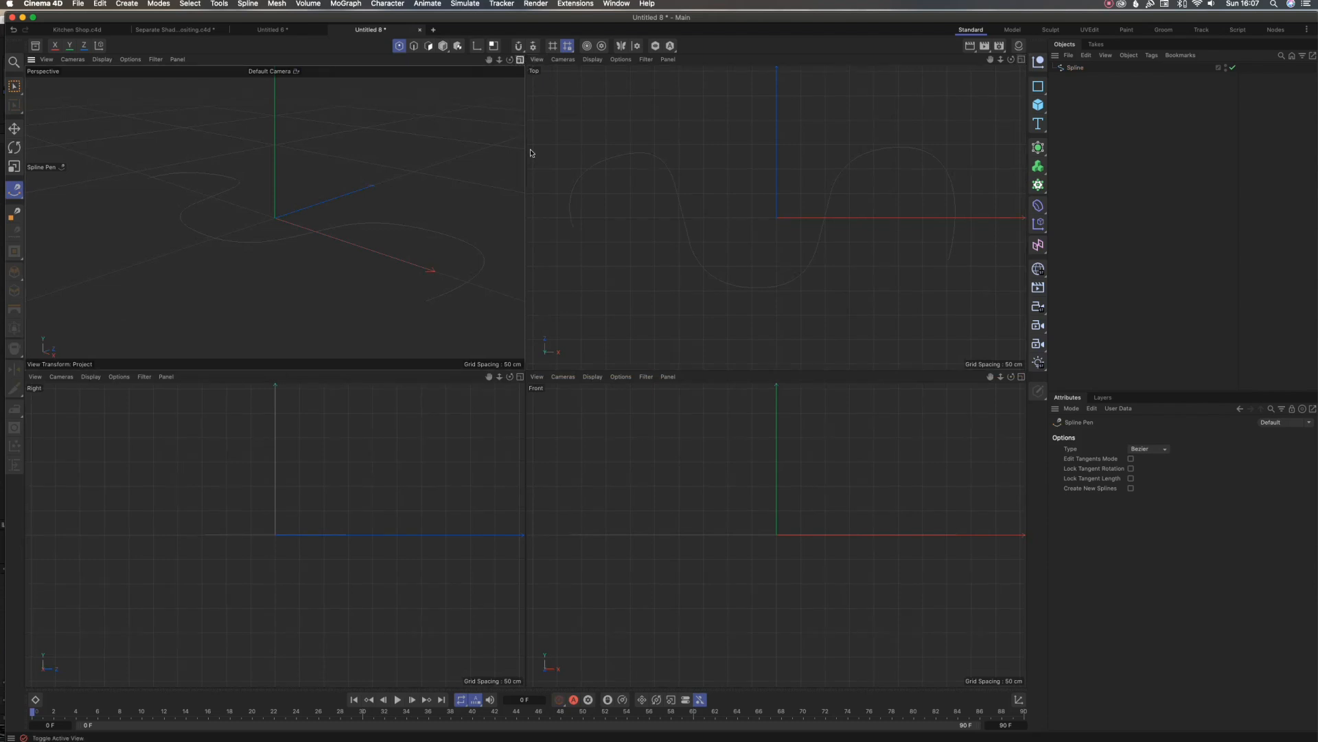
click(520, 60)
scroll(563, 304, down, 2)
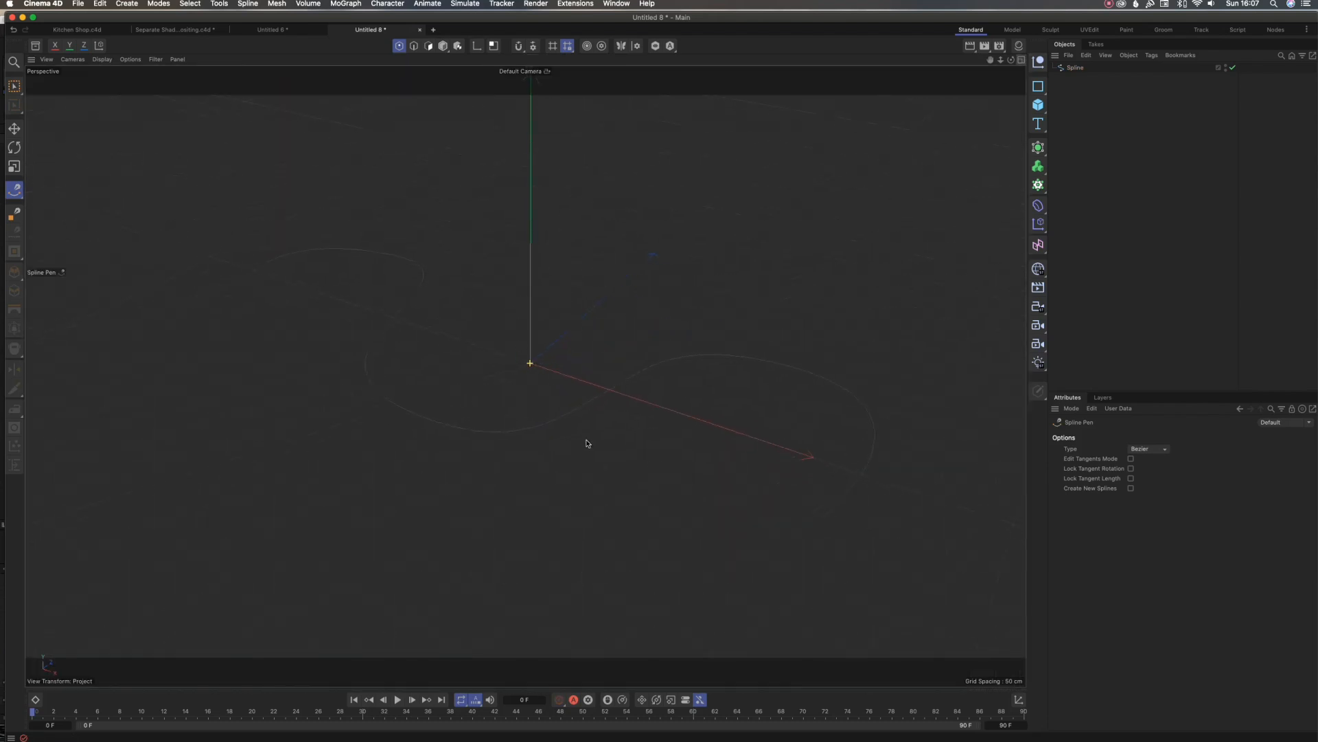
scroll(455, 302, down, 2)
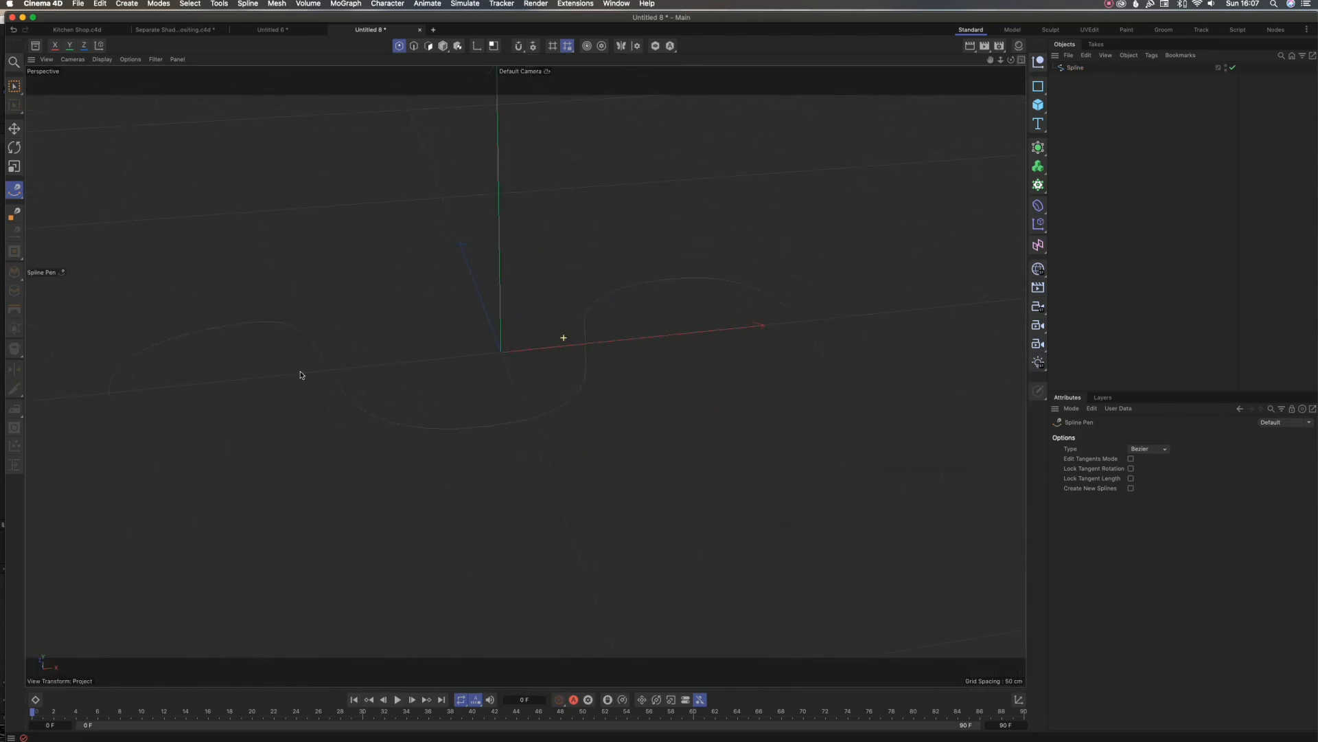
scroll(130, 343, up, 2)
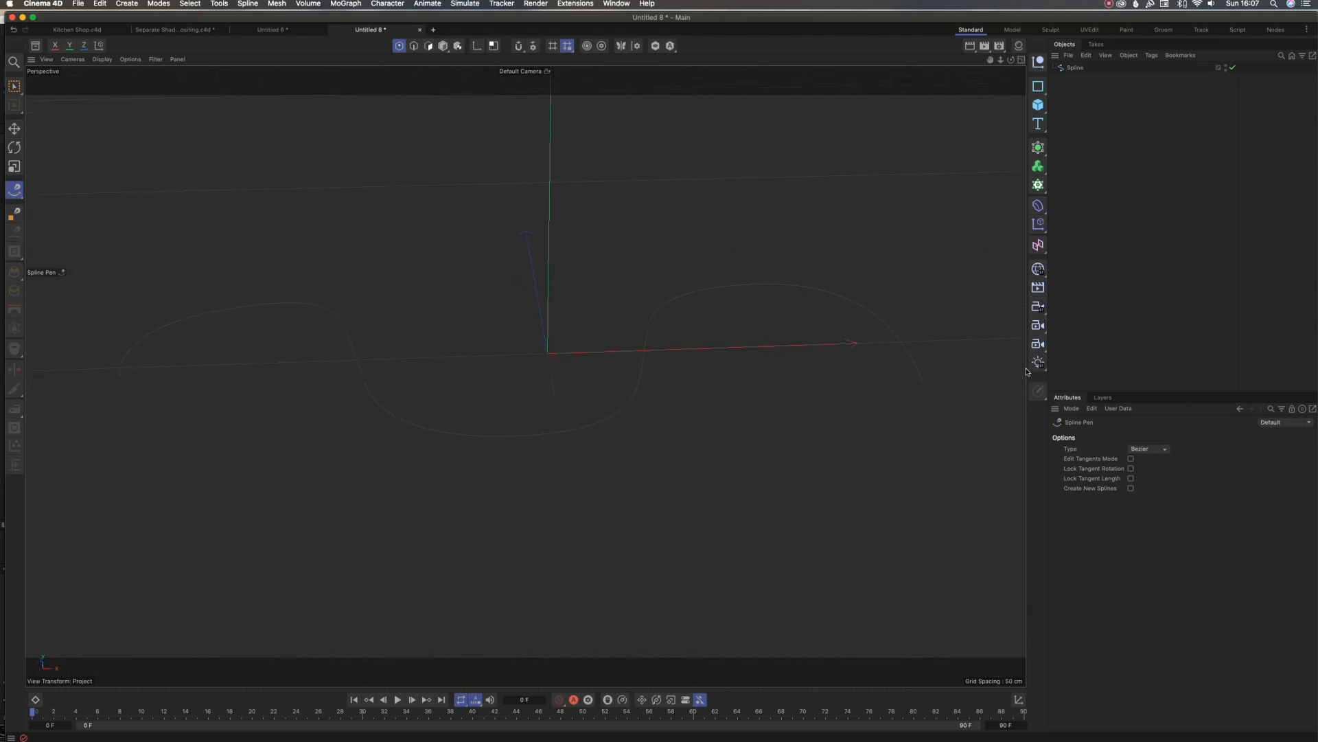
click(1040, 104)
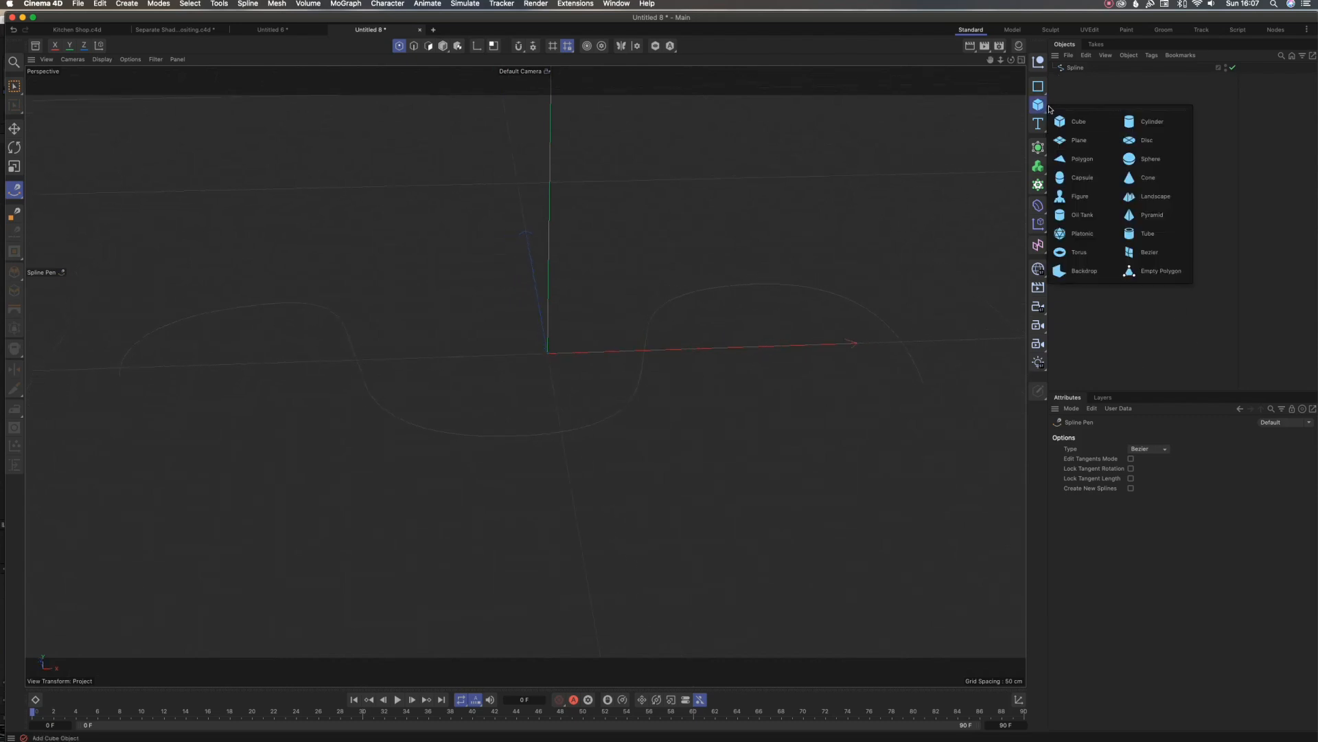
click(1135, 180)
alt+drag(547, 415, 548, 259)
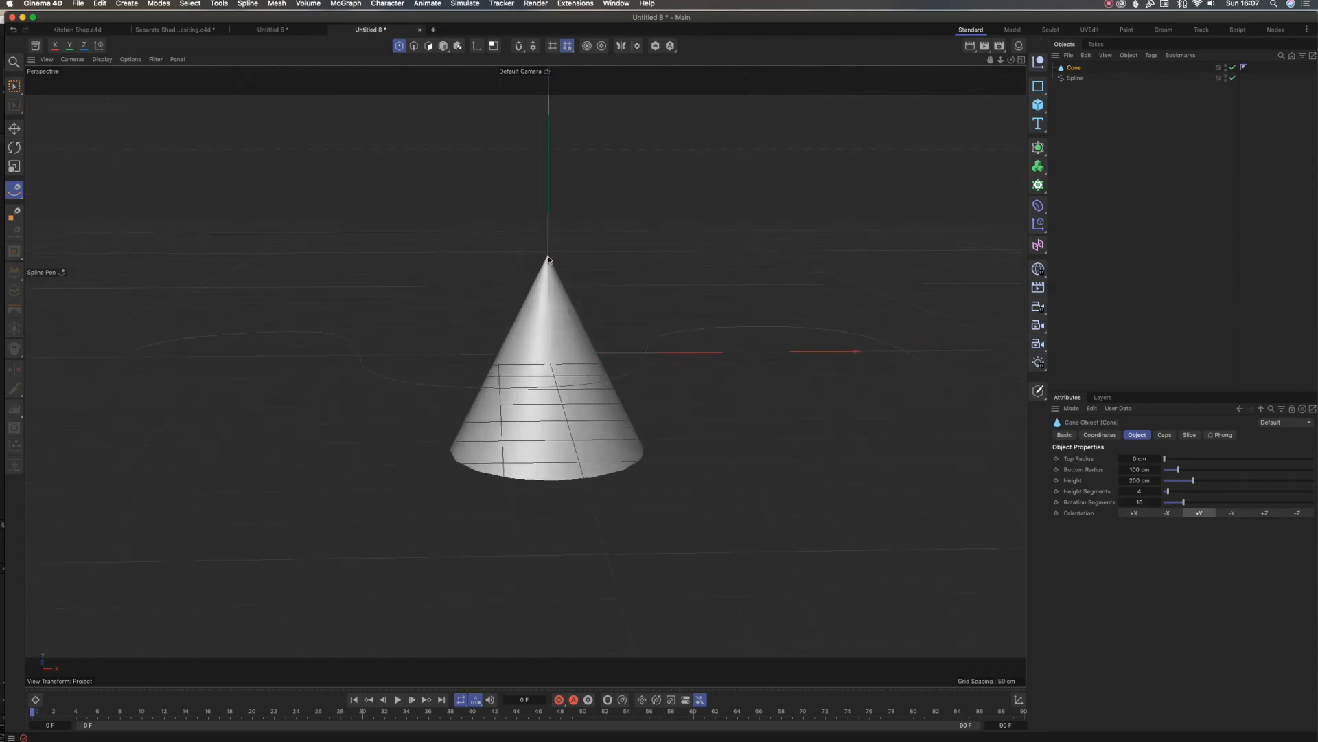
alt+drag(607, 451, 558, 382)
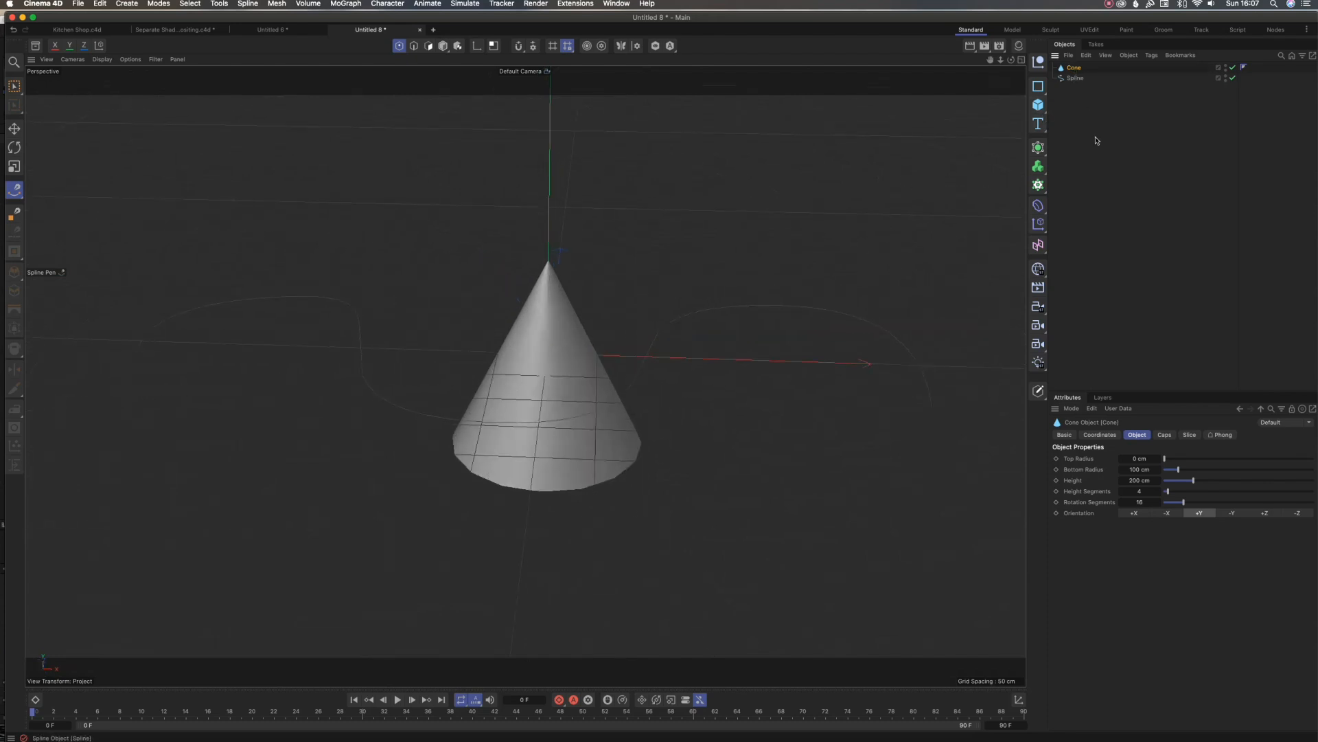
click(576, 426)
key(t)
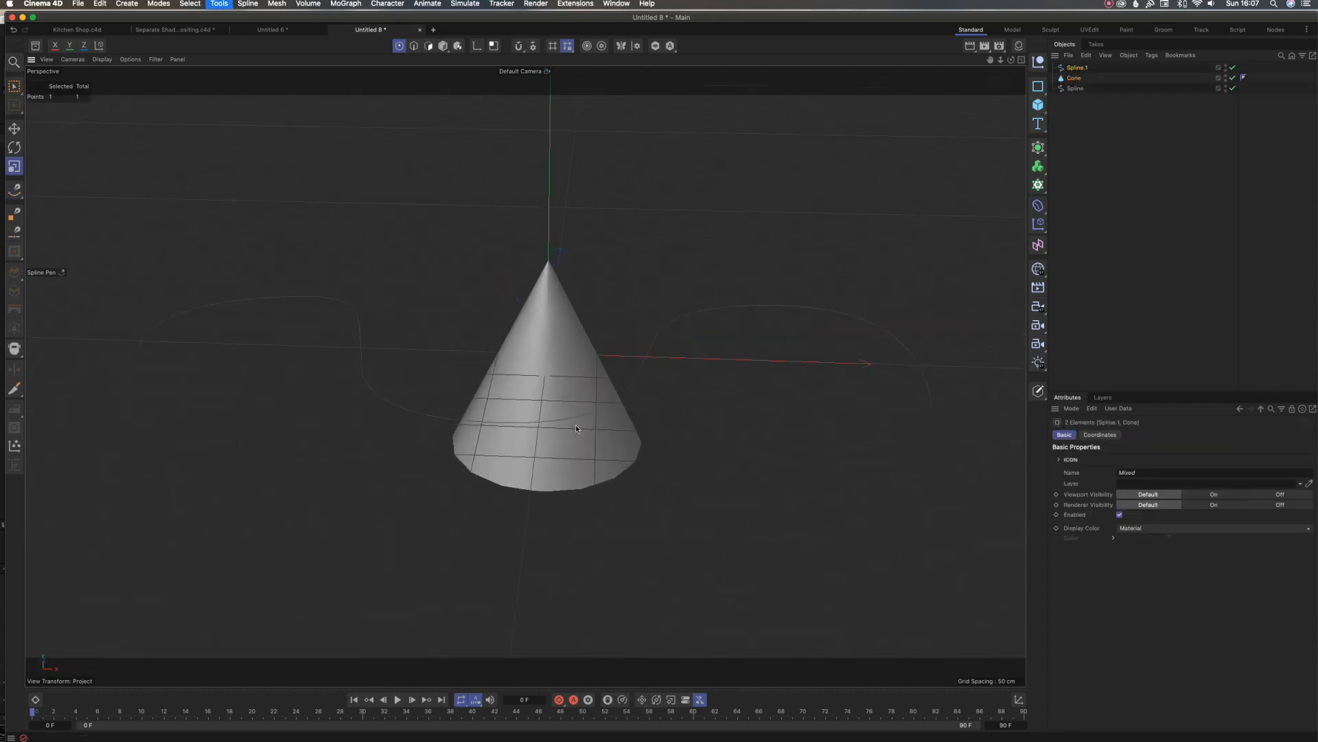
drag(576, 426, 490, 448)
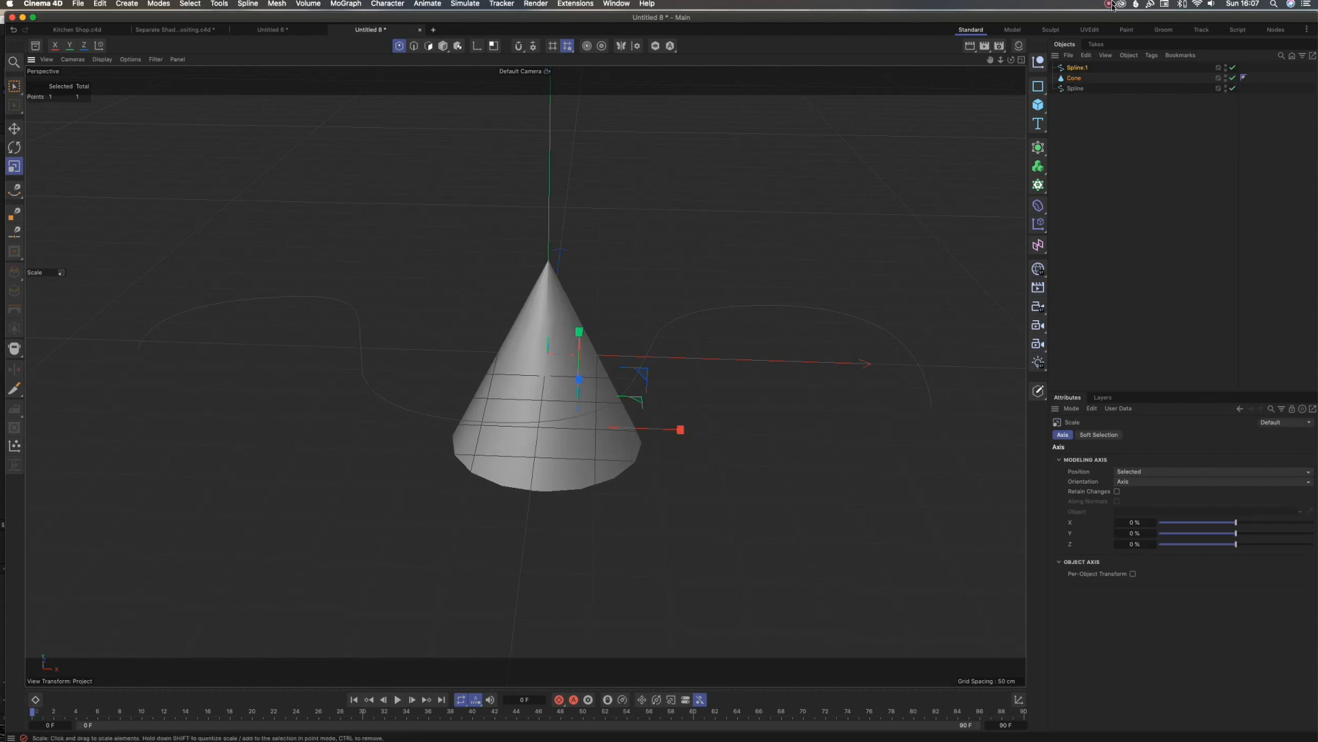
click(1074, 69)
key(Delete)
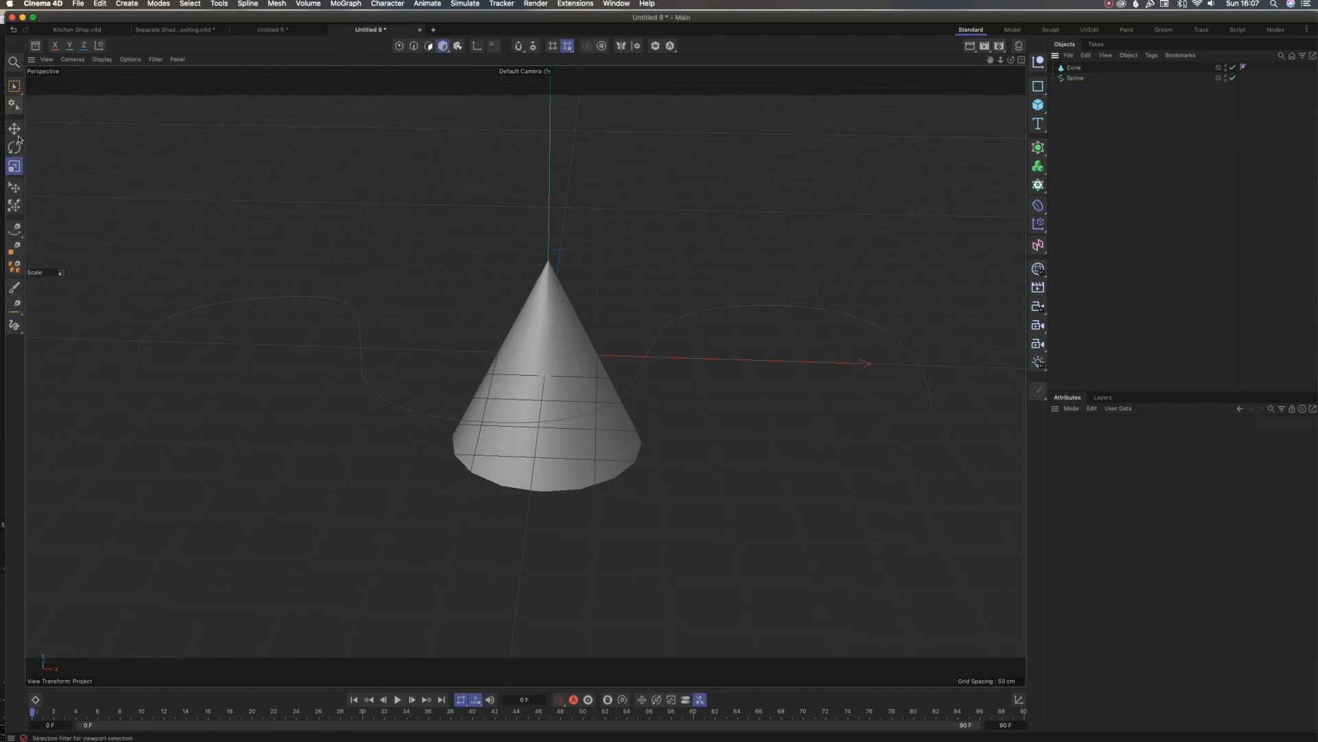
Step: Scale the cone down uniformly to a bottom radius of about 37.5 cm and a height of about 75 cm
key(e)
click(1072, 68)
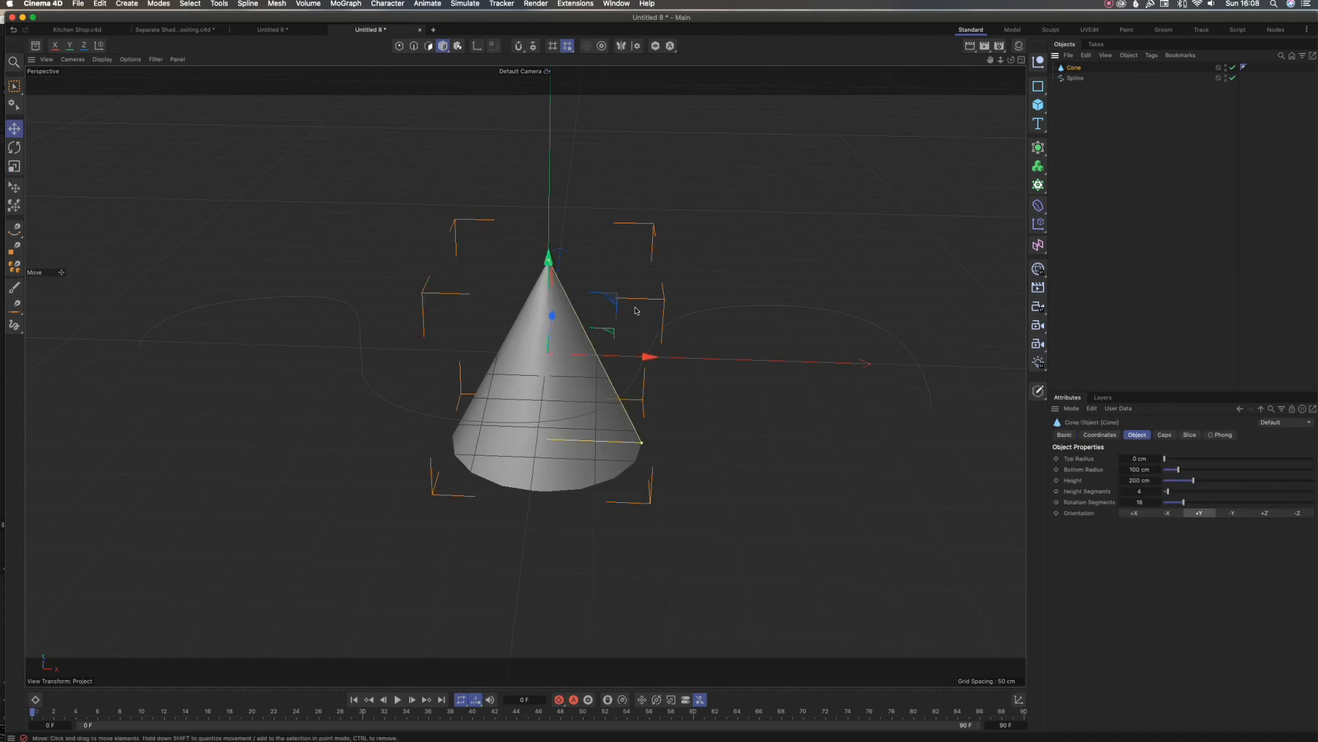
key(t)
drag(544, 345, 391, 423)
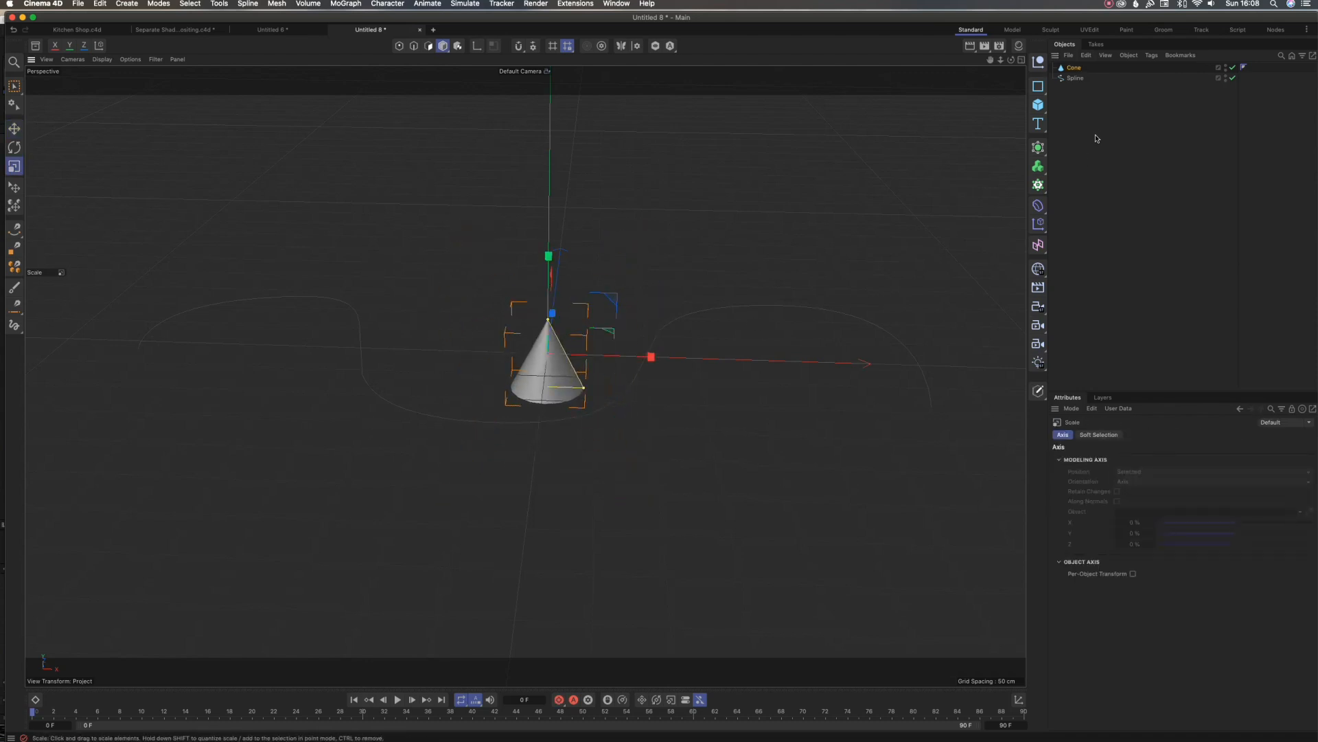
Step: Add an Align to Spline animation tag to the cone and assign the drawn Spline as its spline path
click(1074, 68)
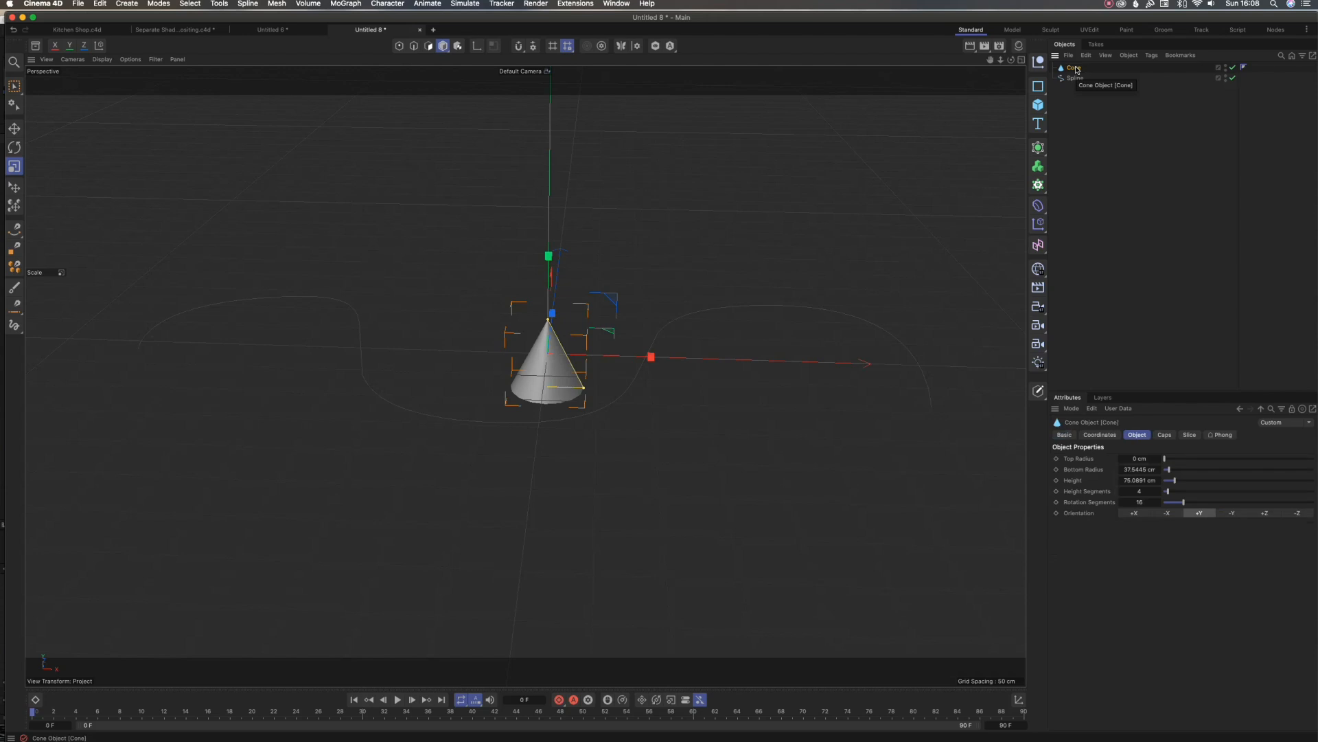
right_click(1076, 69)
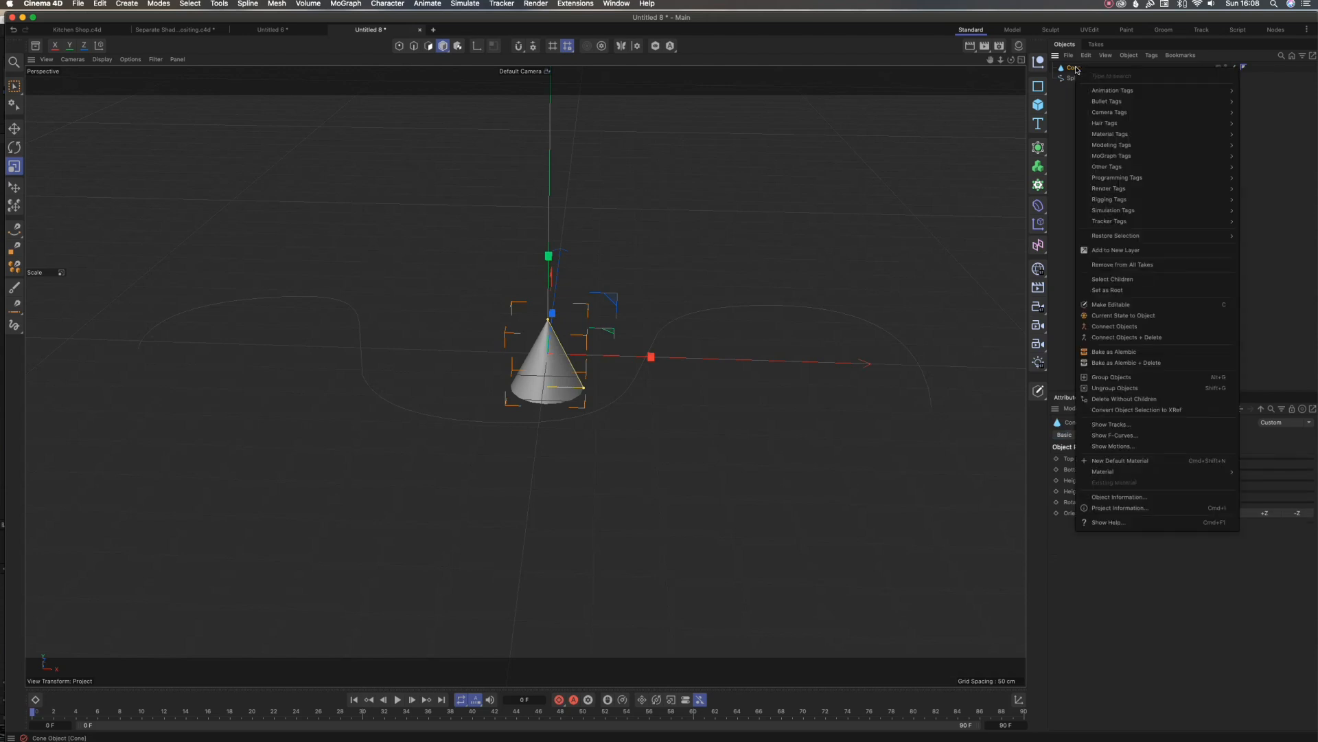
mouse_move(1108, 91)
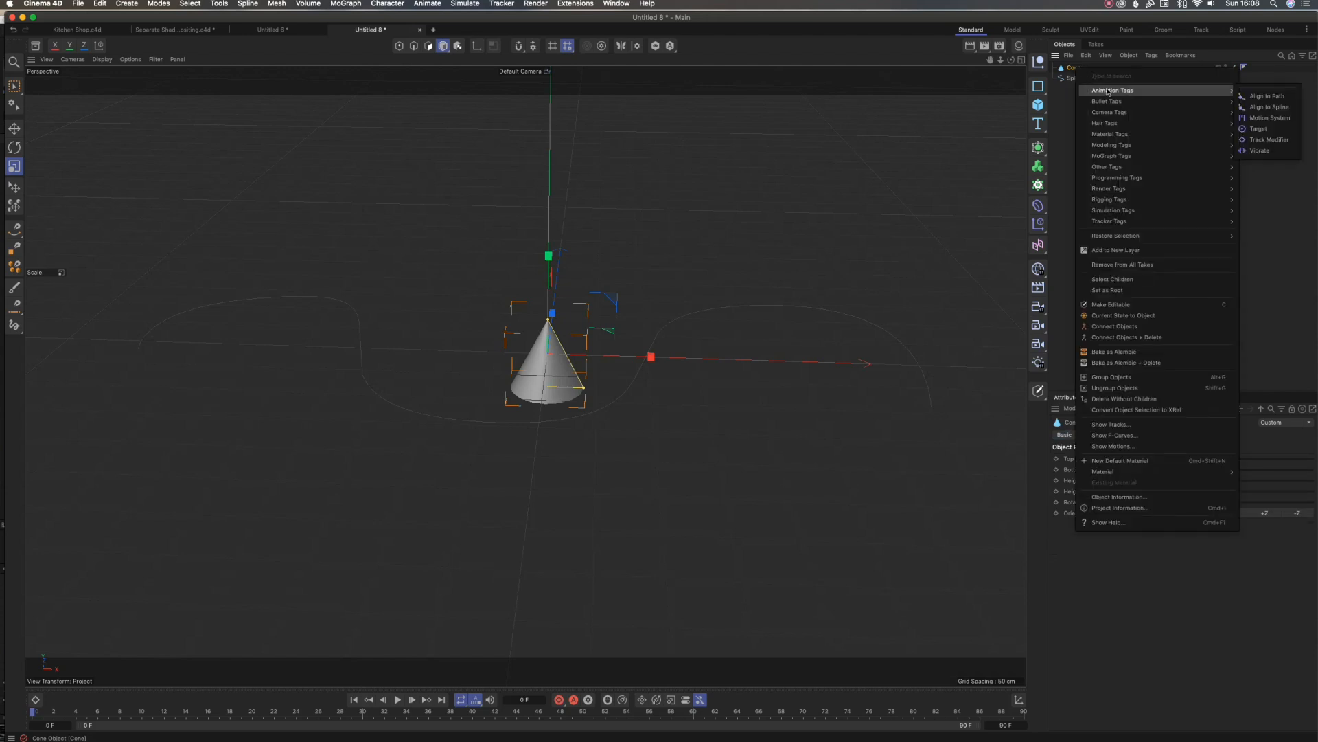
click(1261, 108)
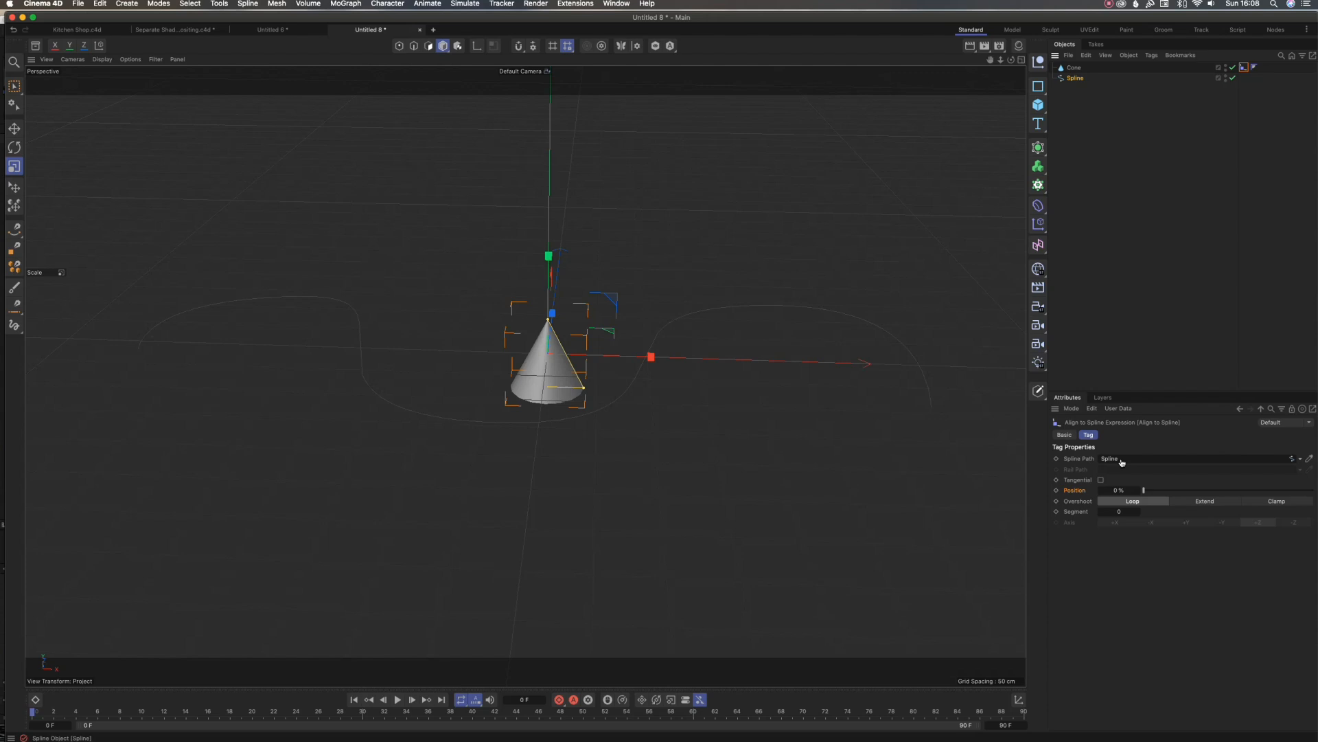
drag(1122, 462, 1123, 461)
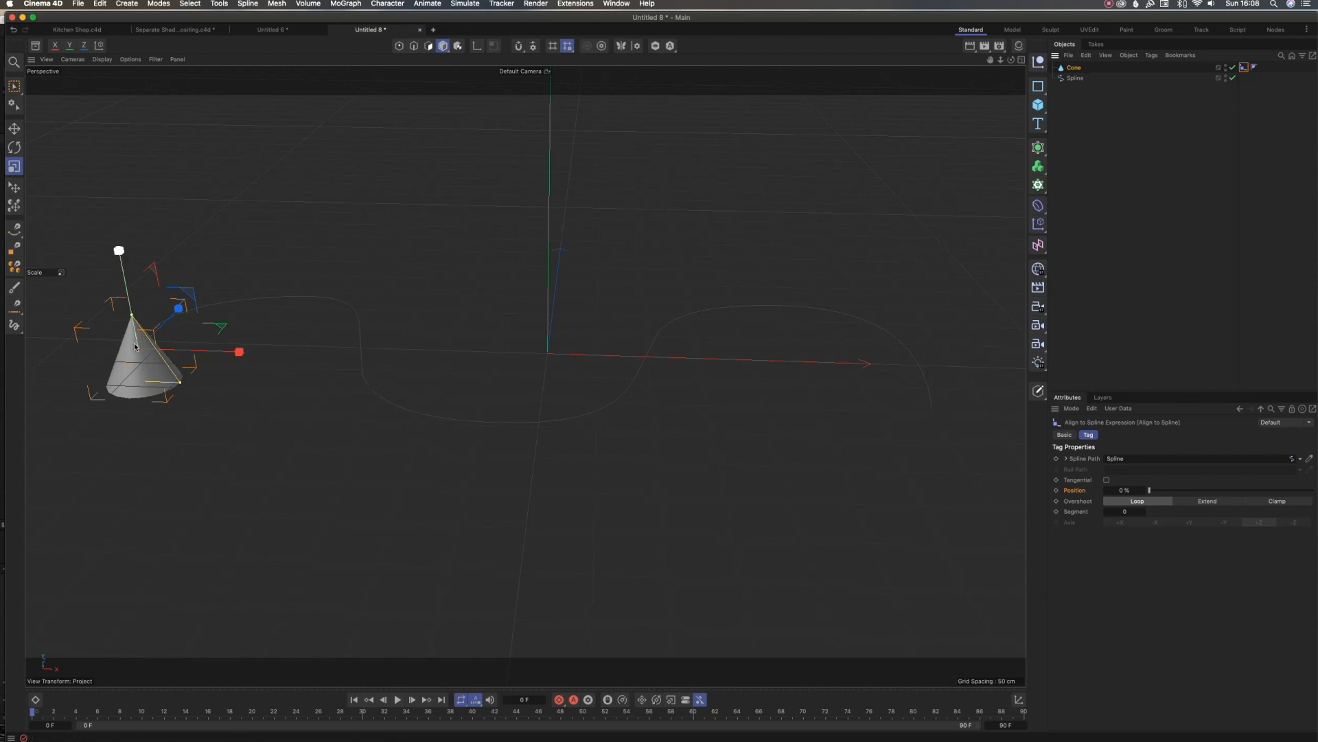
Step: Keyframe the Align to Spline tag's Position at 0% on frame 0 and set it to 100% at frame 90
click(1075, 79)
click(1075, 68)
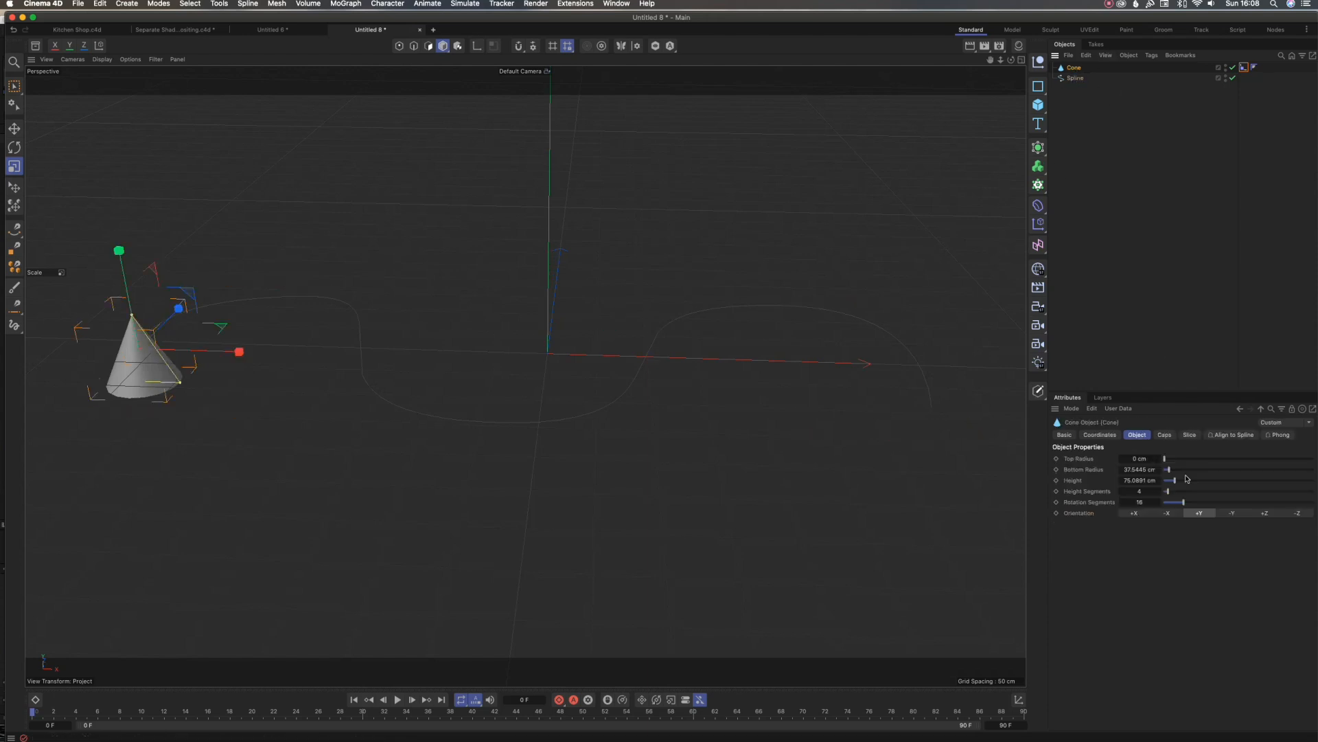
click(1244, 68)
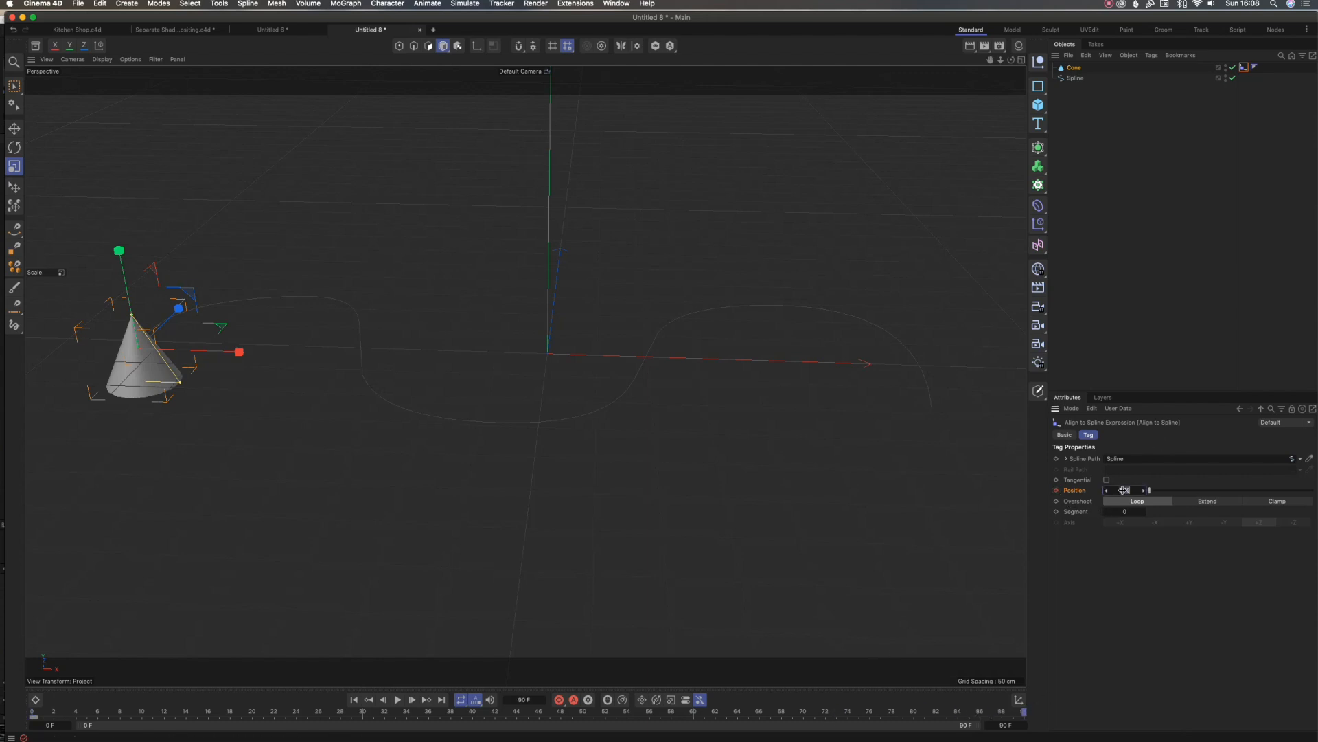
key(Return)
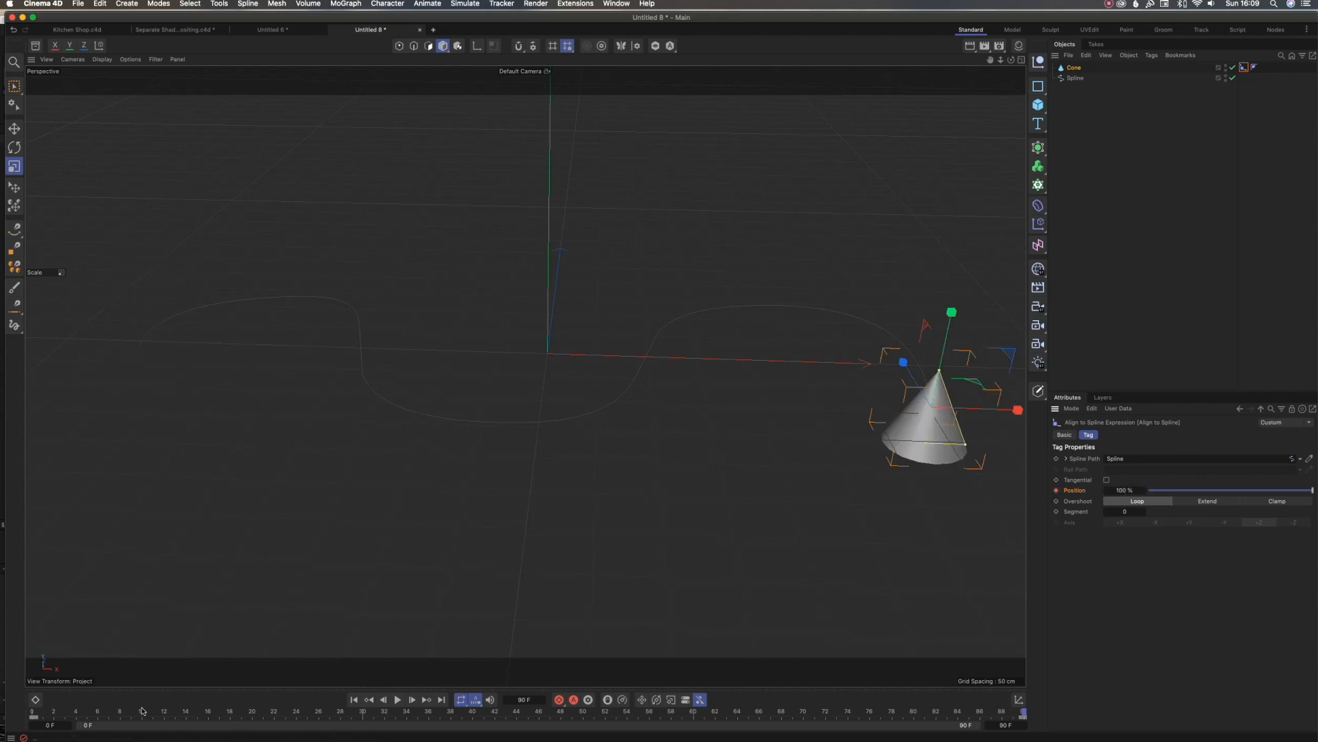
Step: Play the animation from frame 0 to preview the cone's movement along the spline
drag(118, 715, 16, 718)
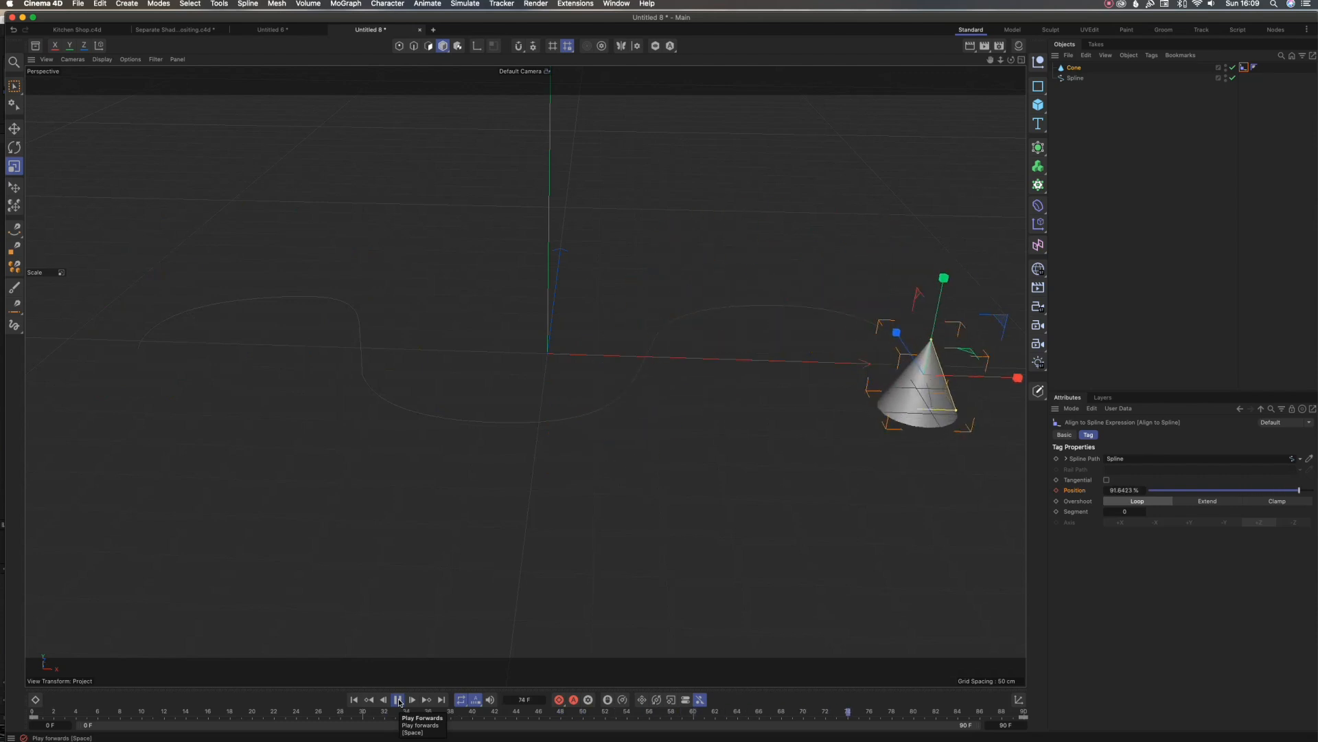
click(1098, 131)
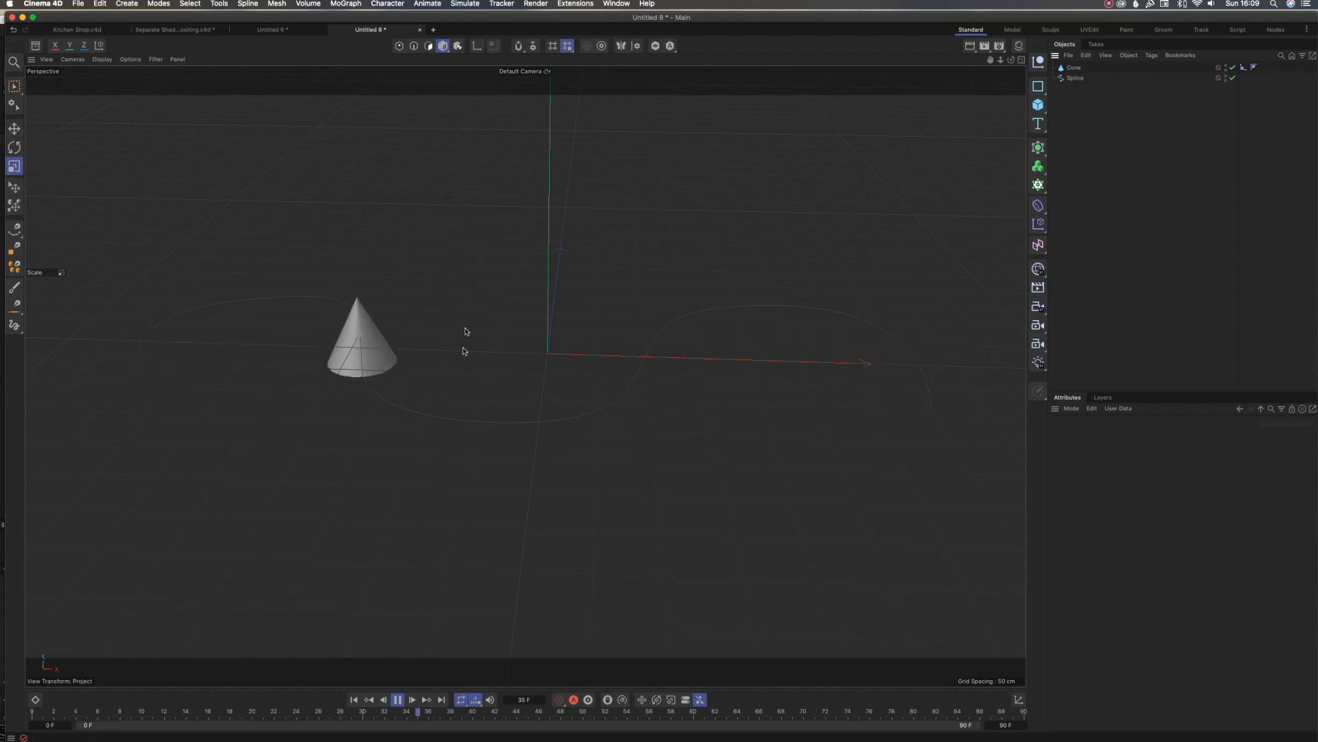
Step: Set the cone's orientation to +X and enable Tangential on its Align to Spline tag
click(1074, 67)
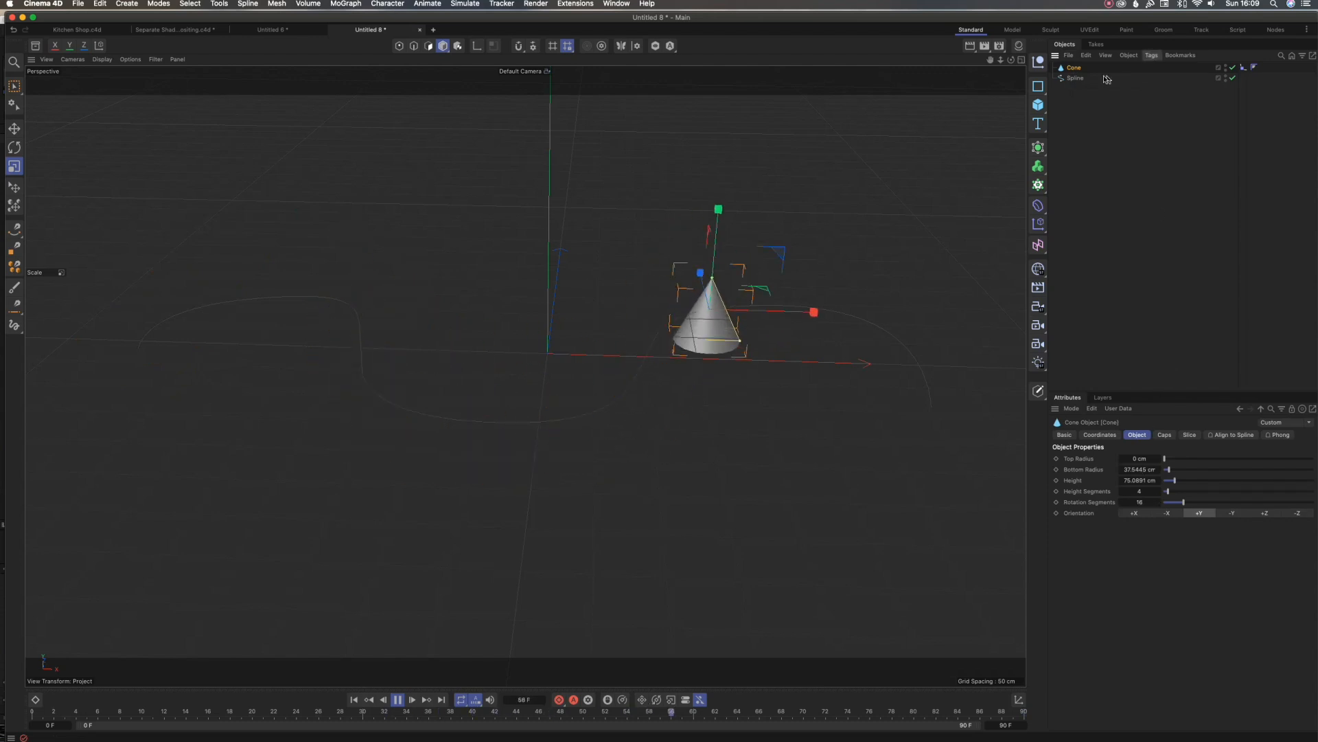
click(1133, 516)
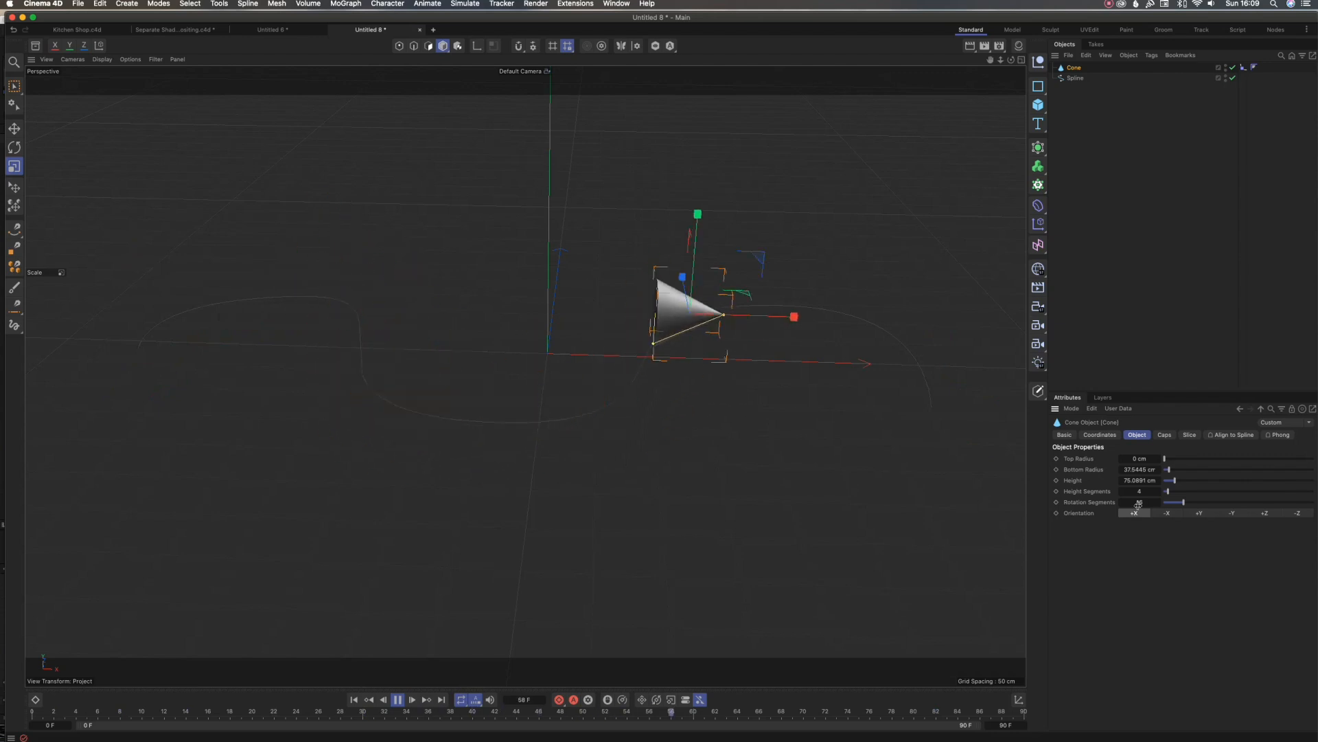
click(1243, 67)
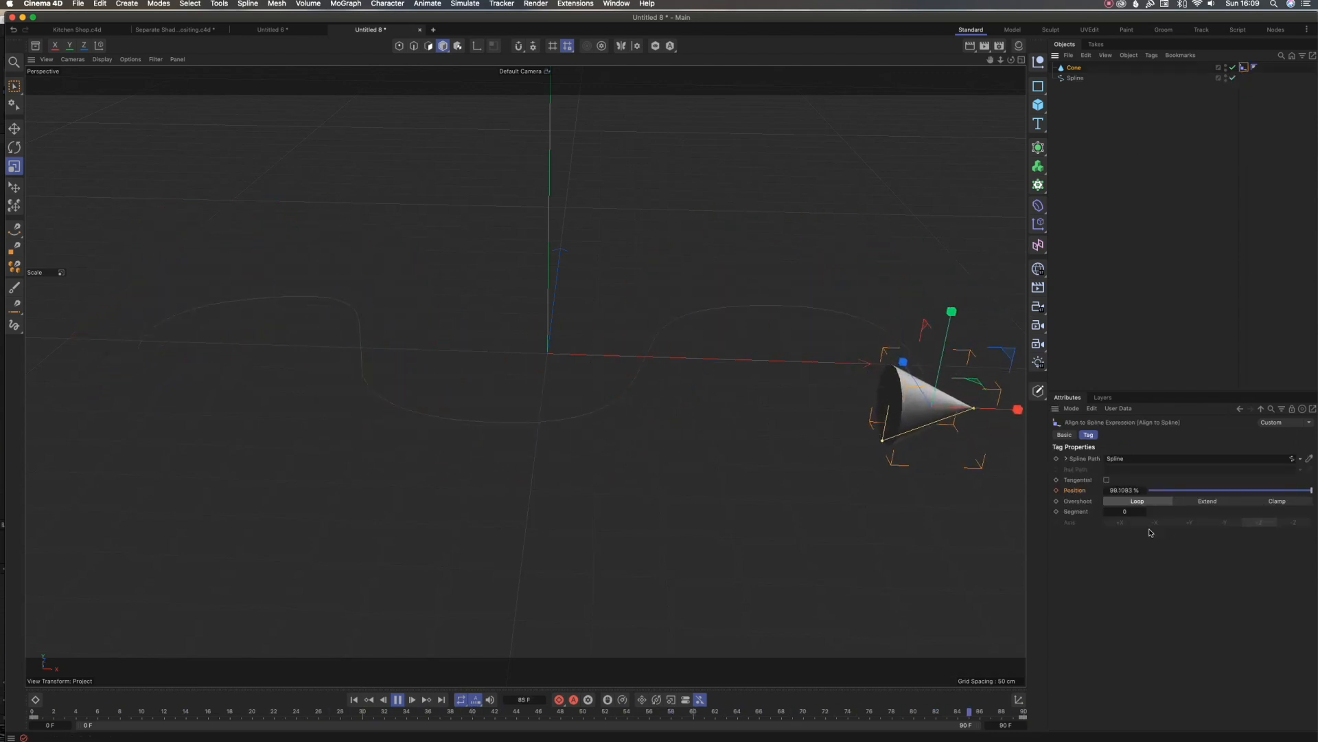
click(1107, 481)
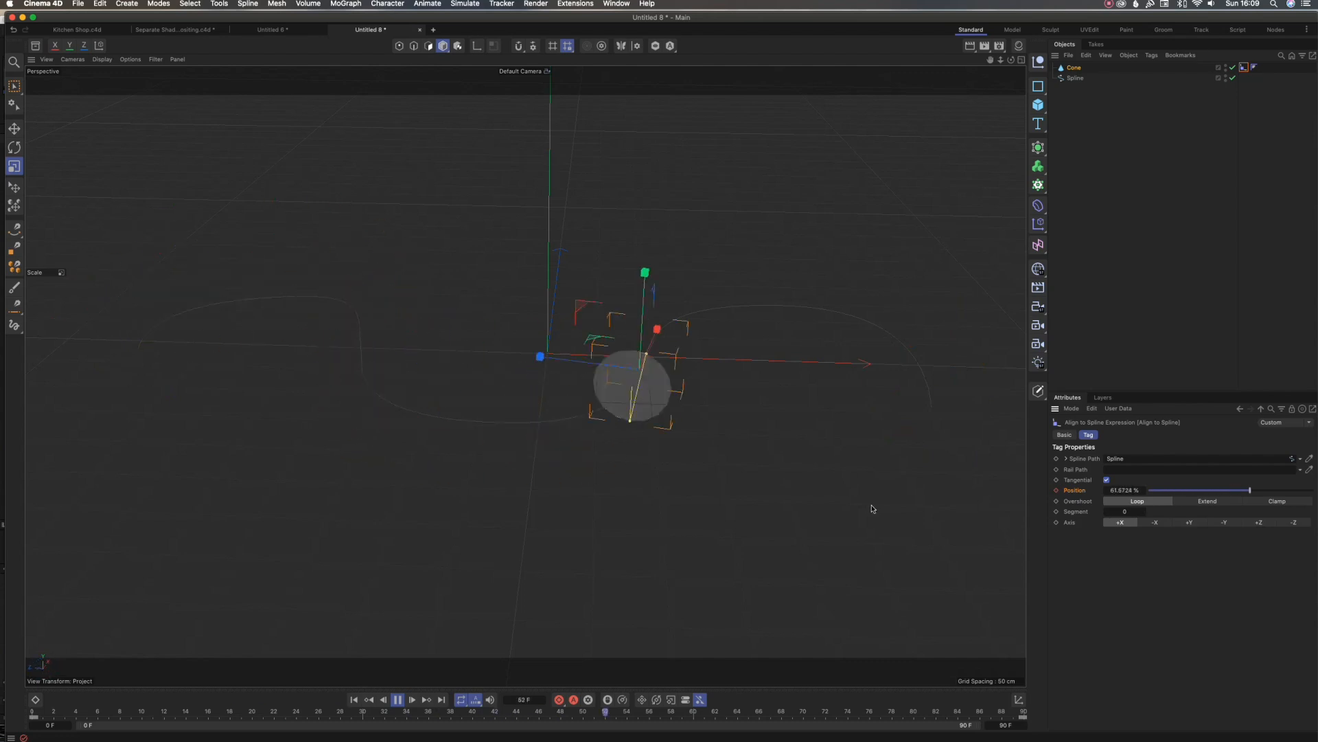
click(1095, 123)
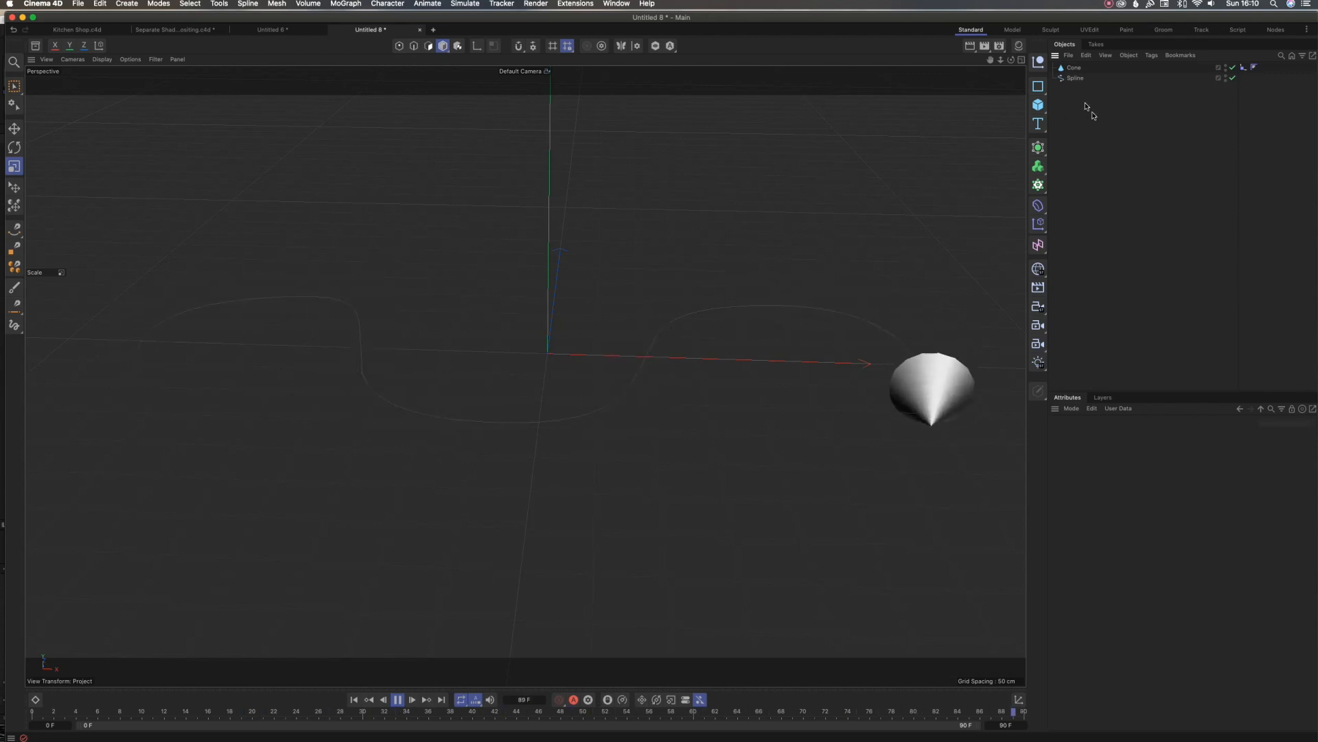
Step: Switch to Chrome and enlarge the window showing the Territorial video on YouTube
mouse_move(537, 736)
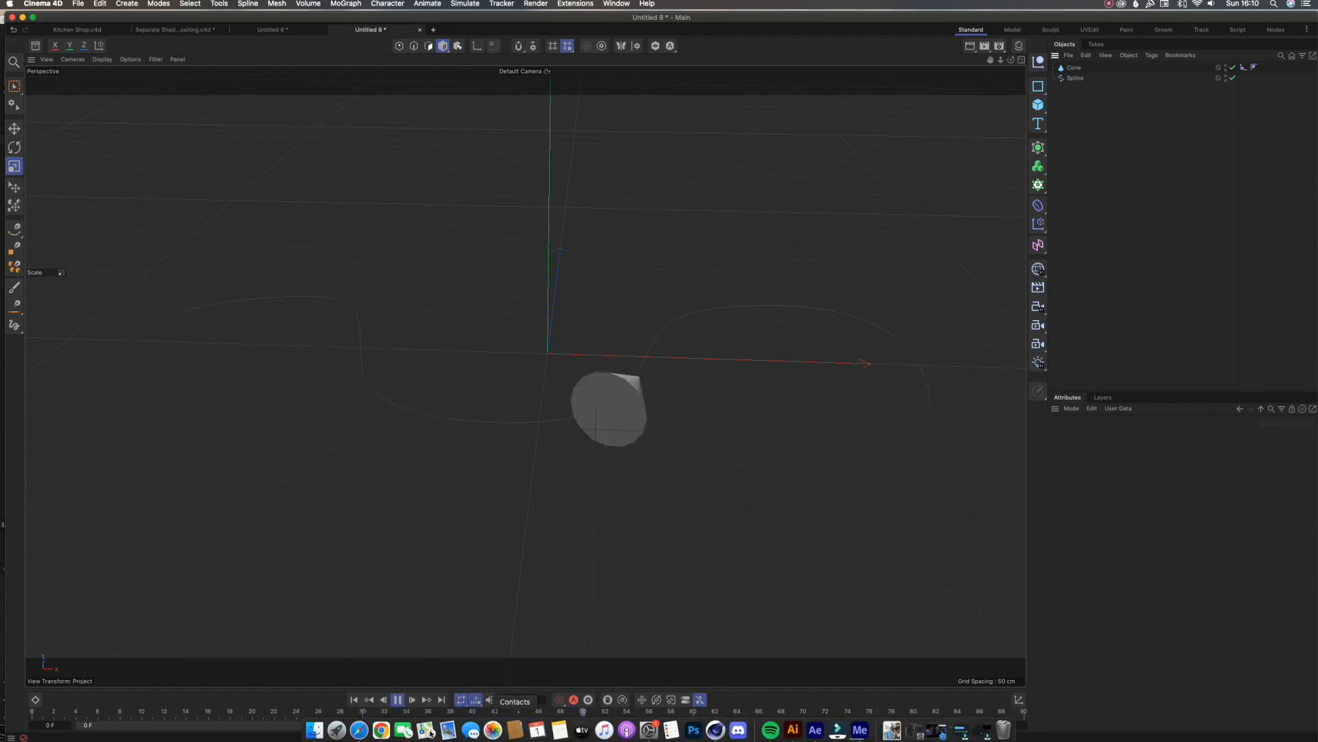
click(383, 733)
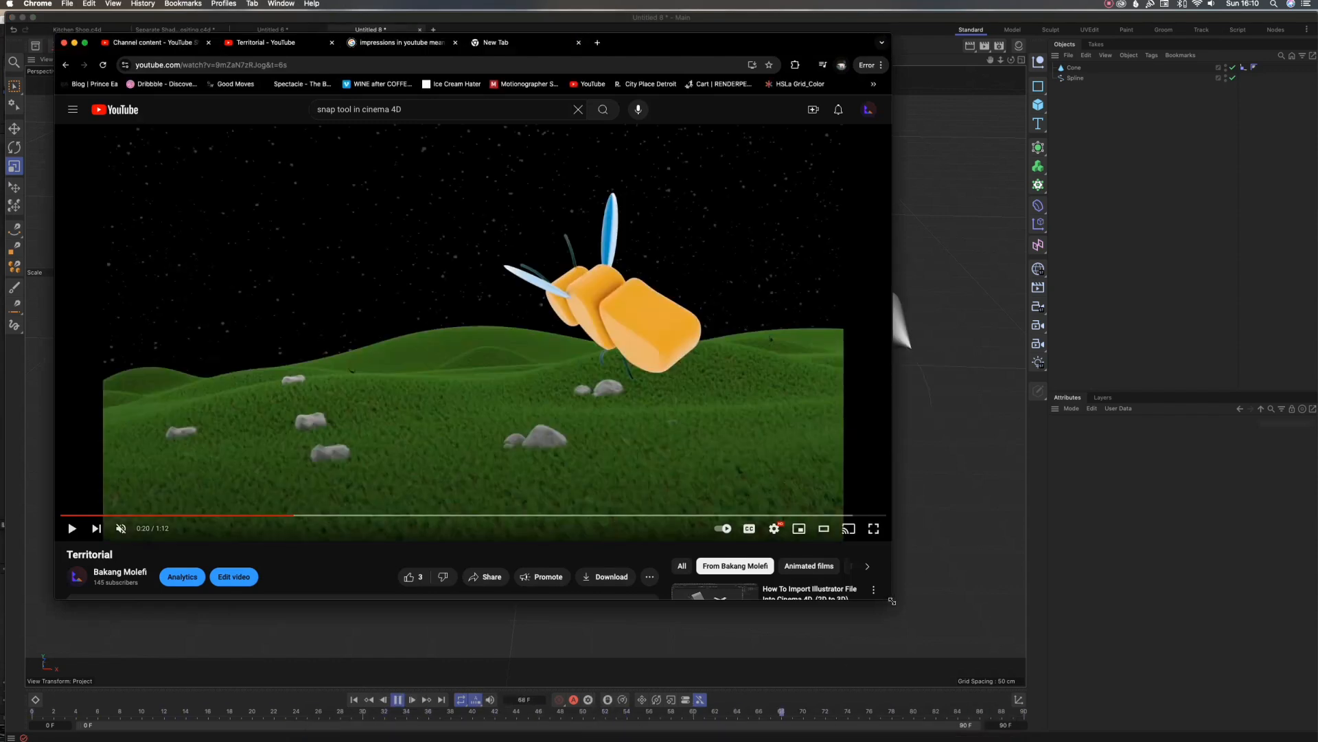
drag(891, 601, 1103, 669)
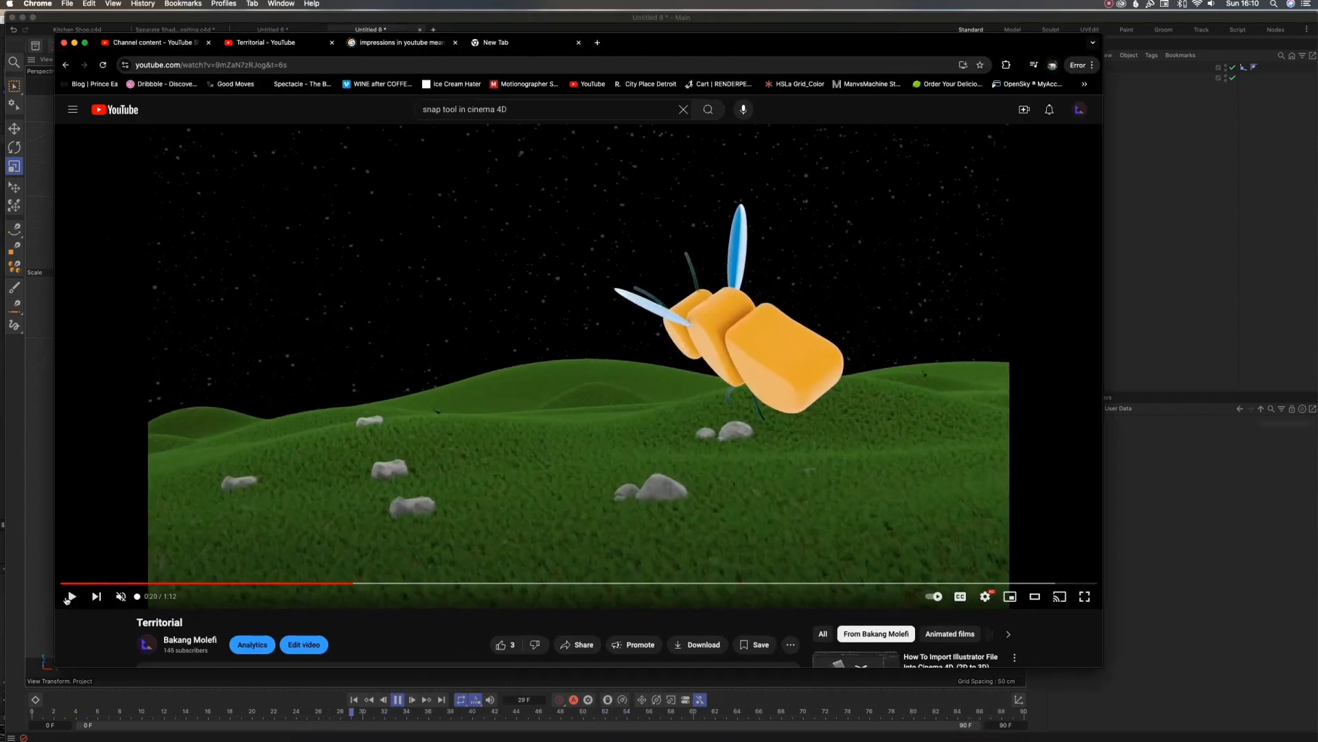
Step: Examine the bee's flight motion at several points of the Territorial video, ending near 0:03
click(419, 583)
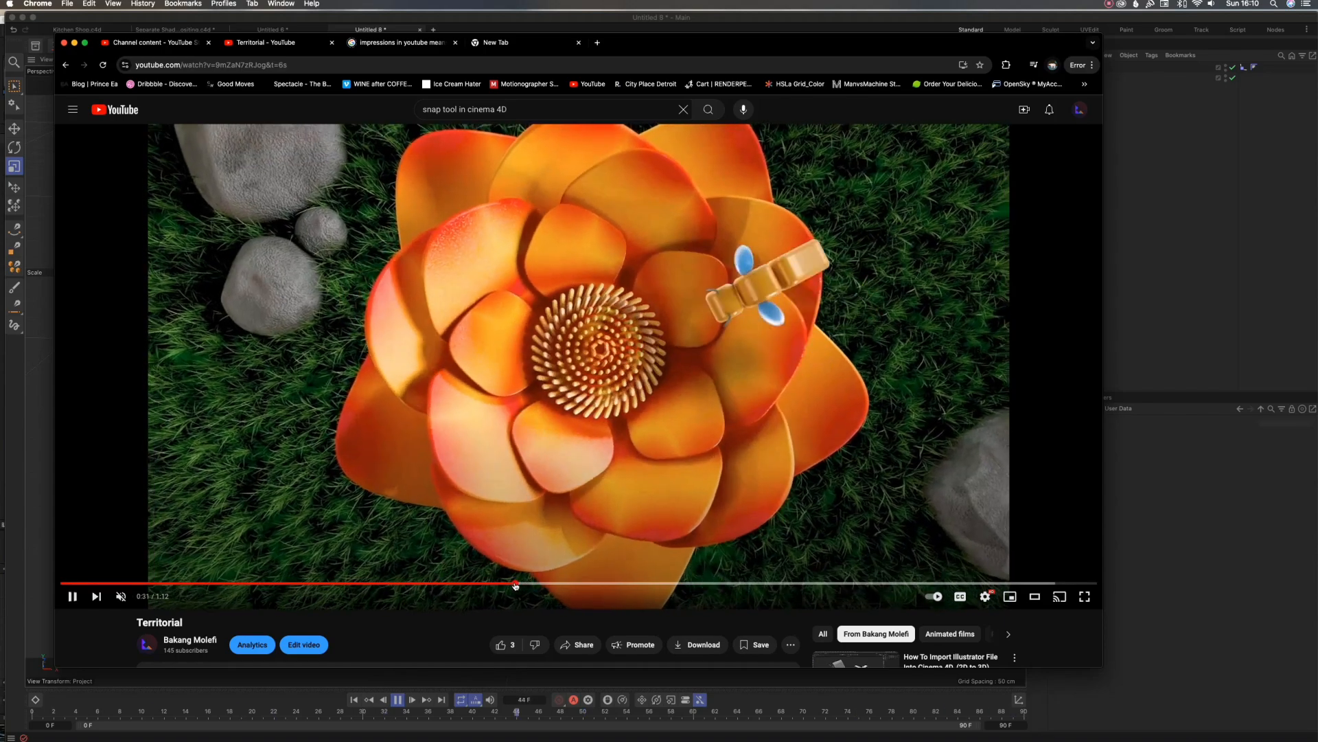
click(526, 584)
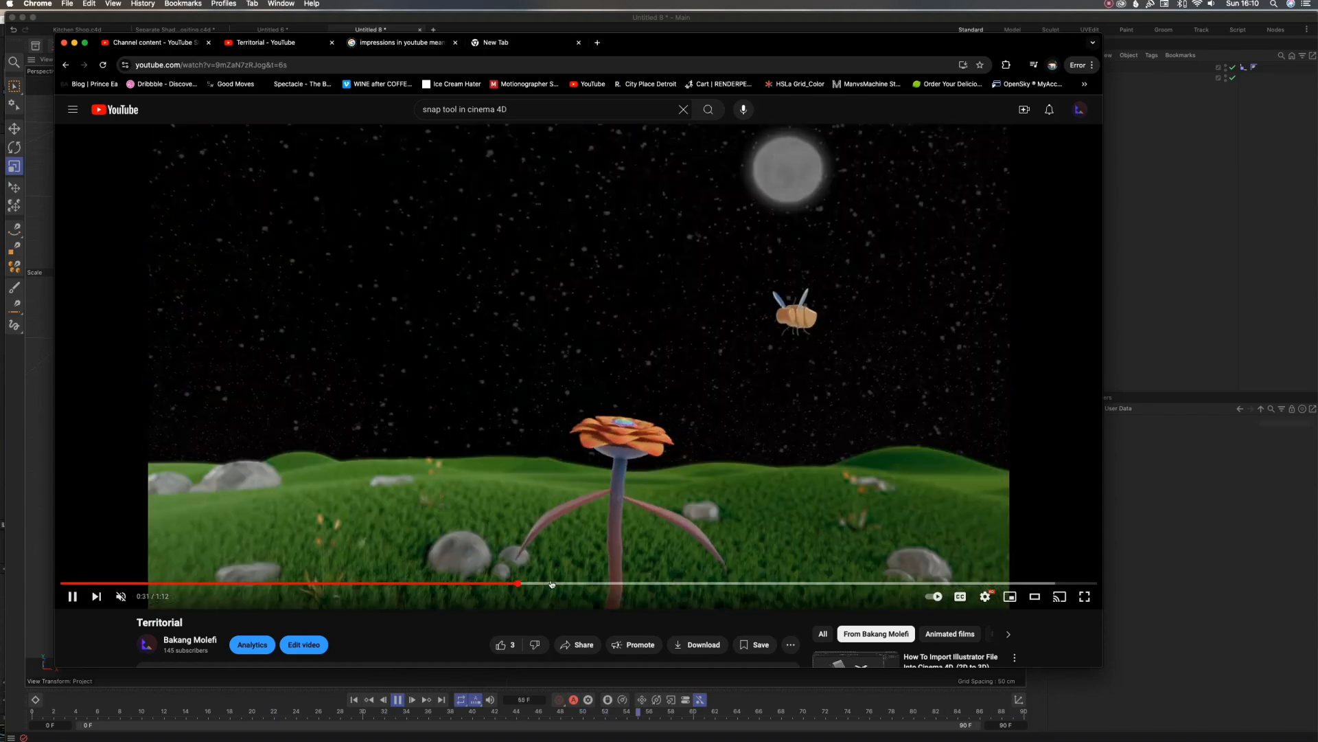
click(606, 584)
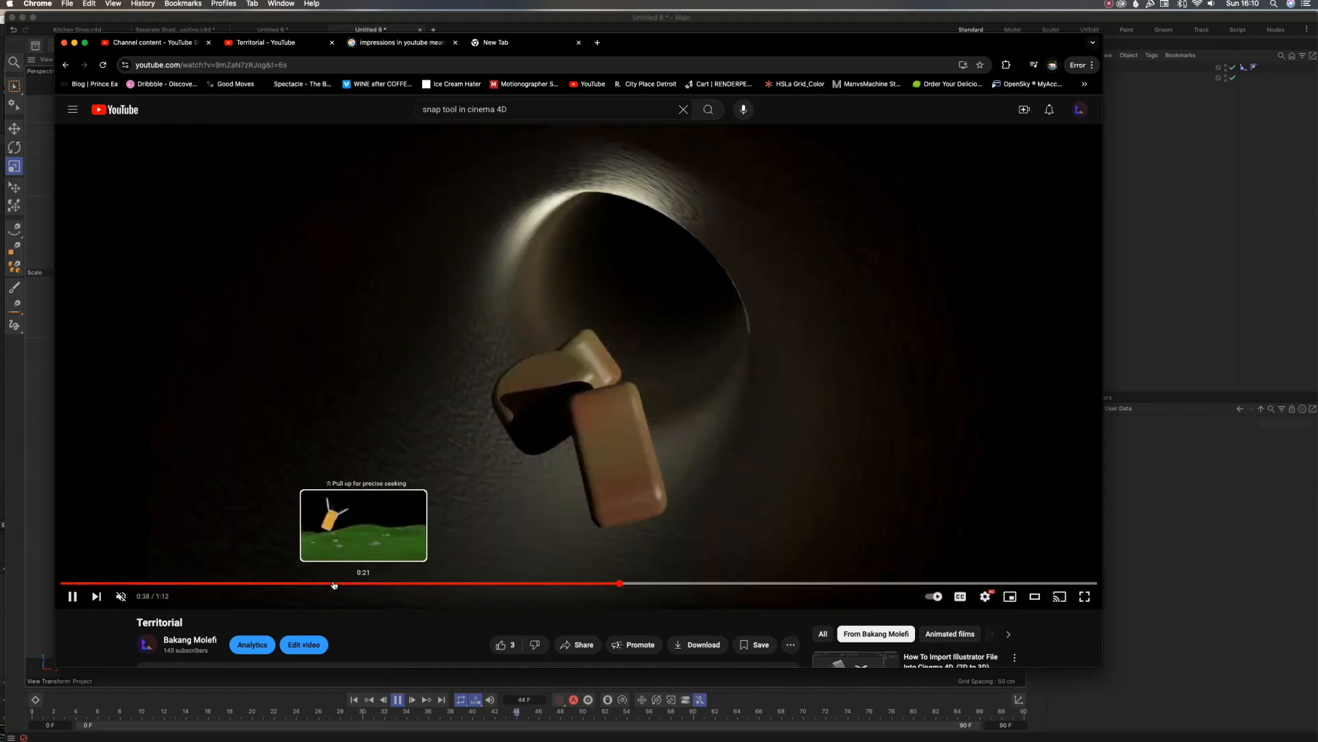
click(223, 583)
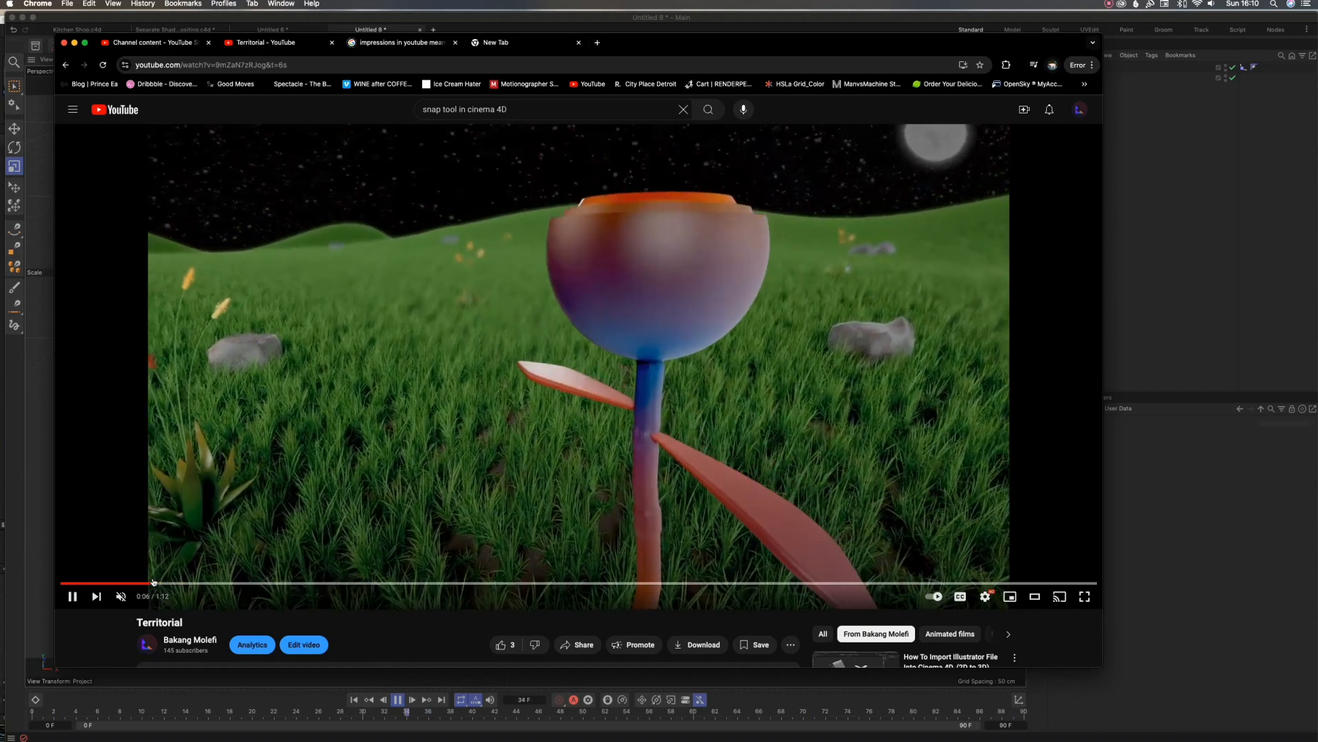
click(155, 583)
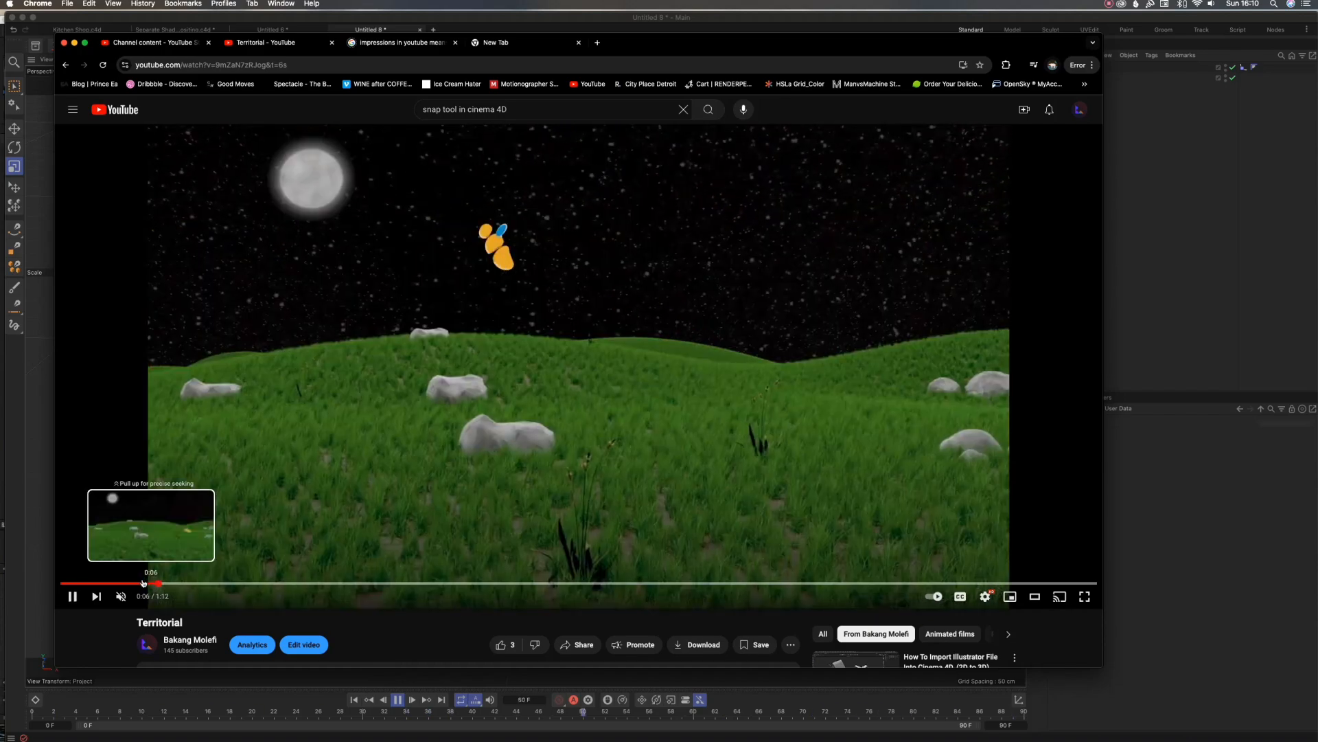
click(111, 583)
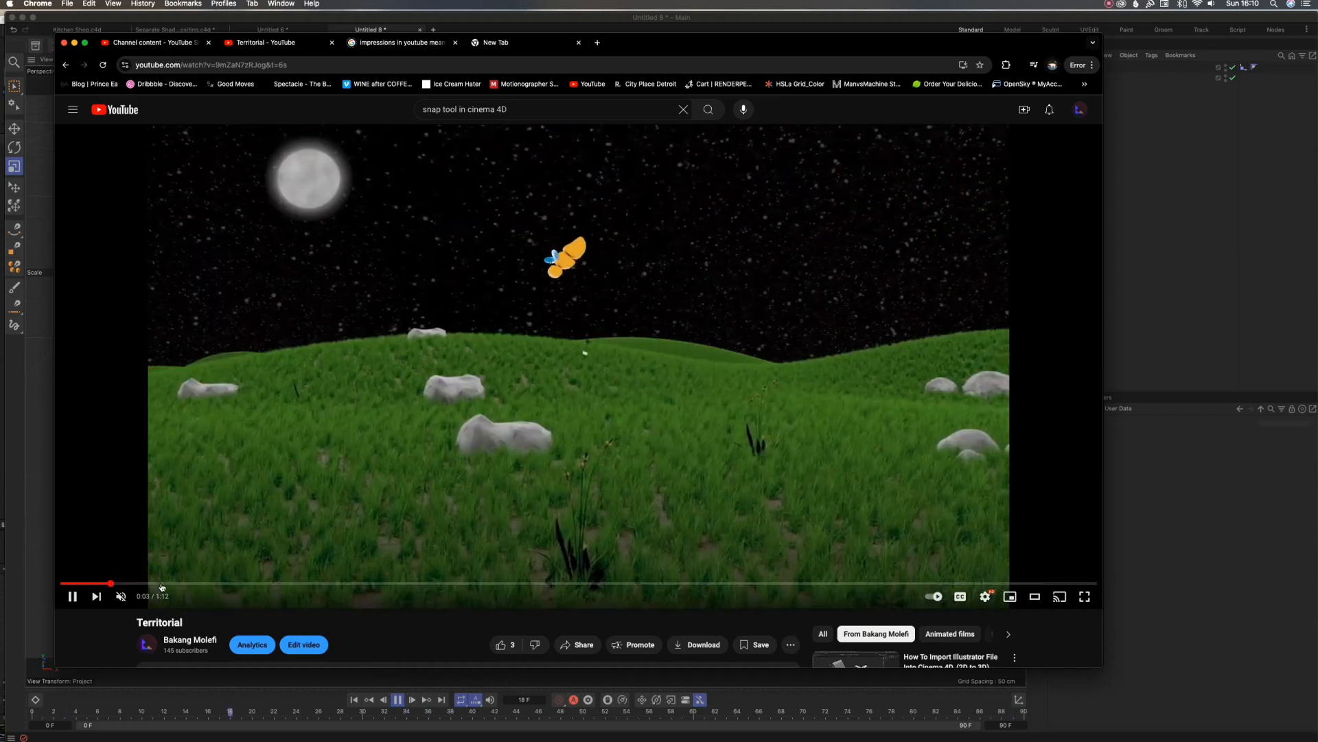